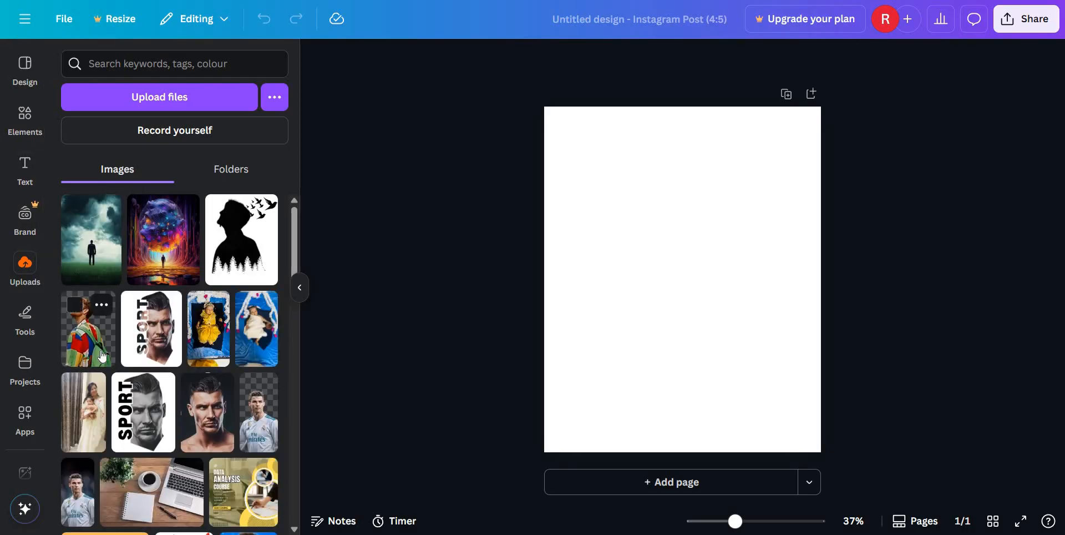
Place the uploaded cut-out of the man with the green backpack on the page and enlarge it to almost fill the page.
{"action": "left_click", "coordinate": [89, 330]}
{"action": "left_click", "coordinate": [23, 173]}
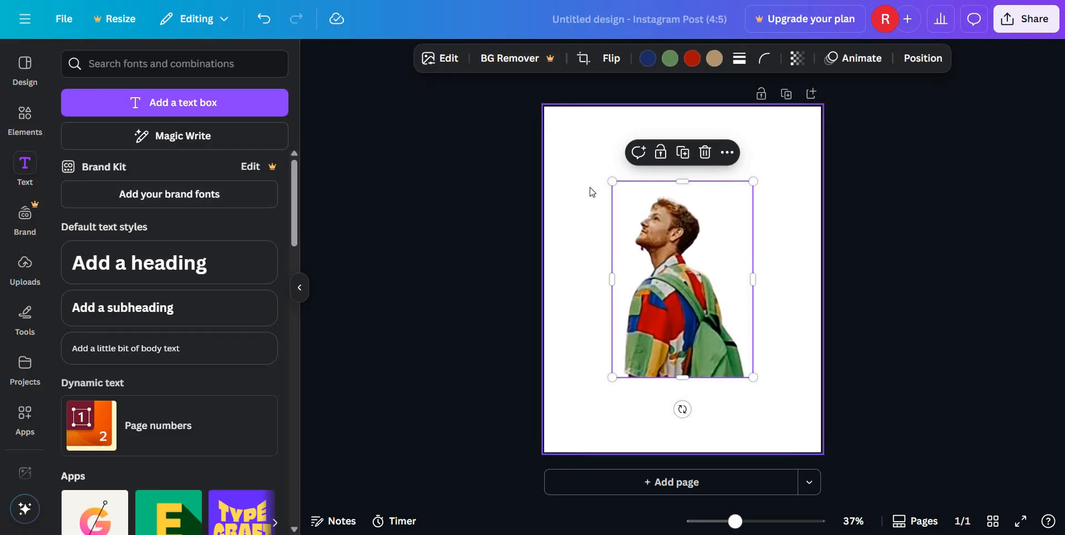
{"action": "left_click_drag", "start_coordinate": [610, 180], "coordinate": [565, 117]}
{"action": "left_click_drag", "start_coordinate": [714, 356], "coordinate": [825, 462]}
{"action": "left_click_drag", "start_coordinate": [651, 296], "coordinate": [607, 245]}
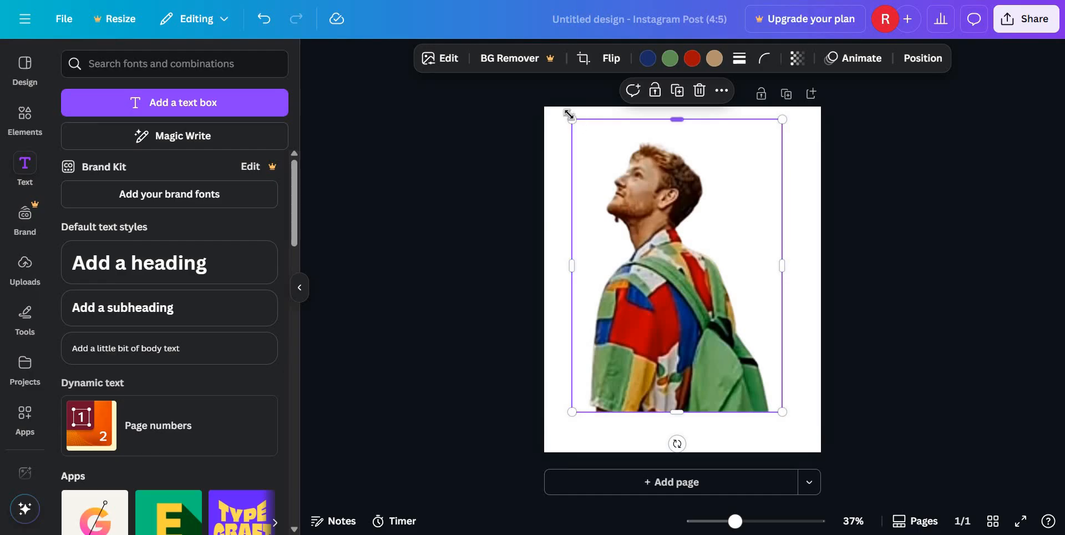
{"action": "left_click_drag", "start_coordinate": [530, 114], "coordinate": [507, 95]}
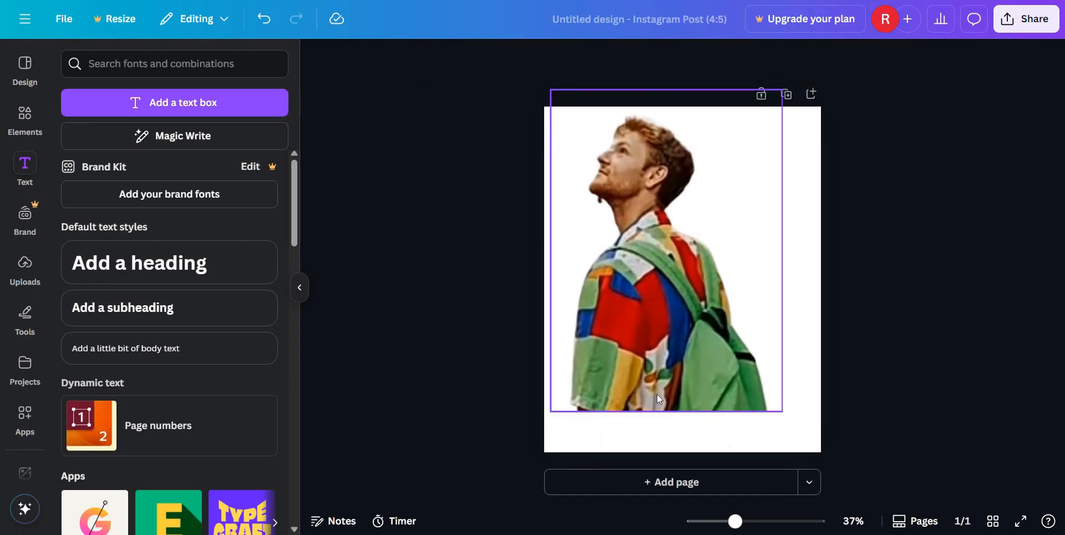
Extend the man photo's crop frame so it reaches the lower edge of the page.
{"action": "left_click", "coordinate": [668, 424]}
{"action": "double_click", "coordinate": [672, 385]}
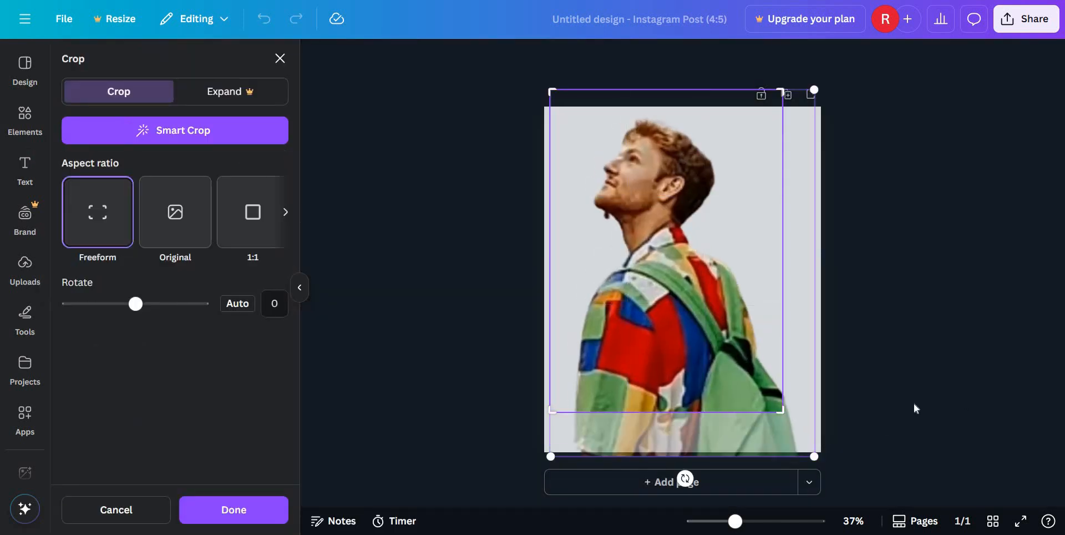
{"action": "left_click", "coordinate": [797, 411]}
{"action": "left_click_drag", "start_coordinate": [782, 411], "coordinate": [811, 455]}
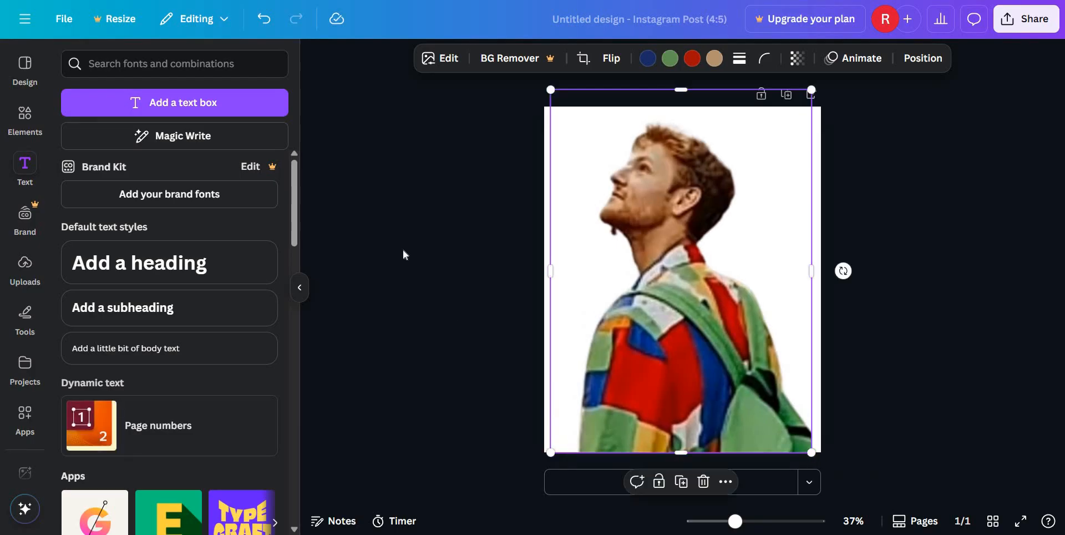
{"action": "left_click", "coordinate": [403, 250]}
Apply the Custom Duotone effect to the photo of the man.
{"action": "left_click", "coordinate": [687, 317]}
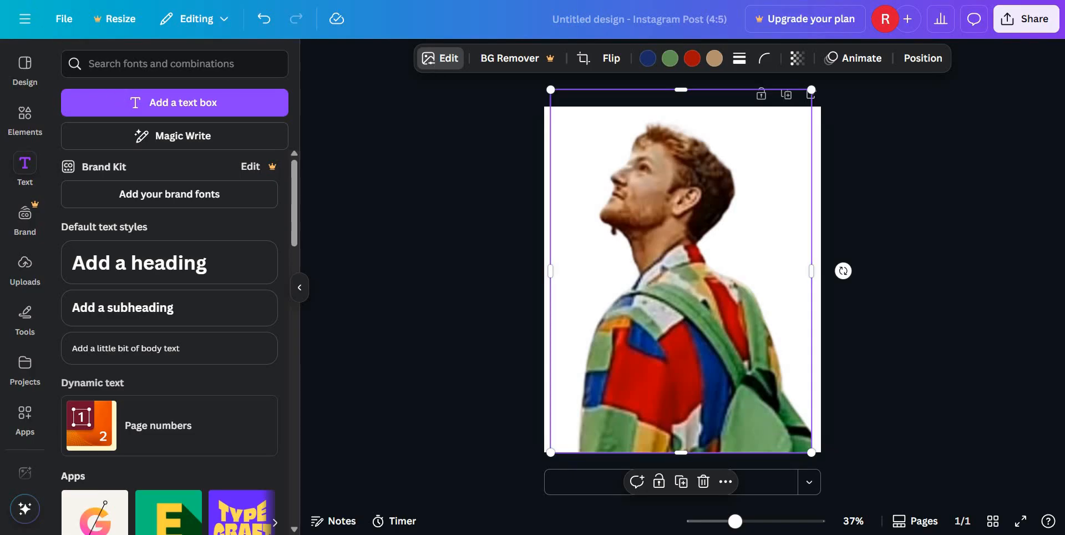
{"action": "left_click", "coordinate": [441, 58]}
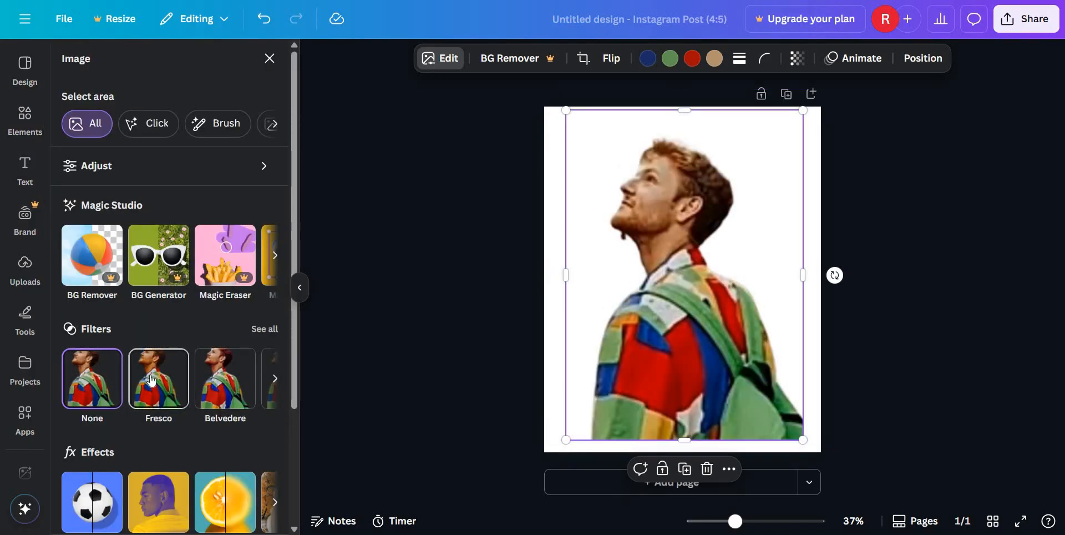
{"action": "scroll", "coordinate": [156, 392], "scroll_direction": "down", "scroll_amount": 3}
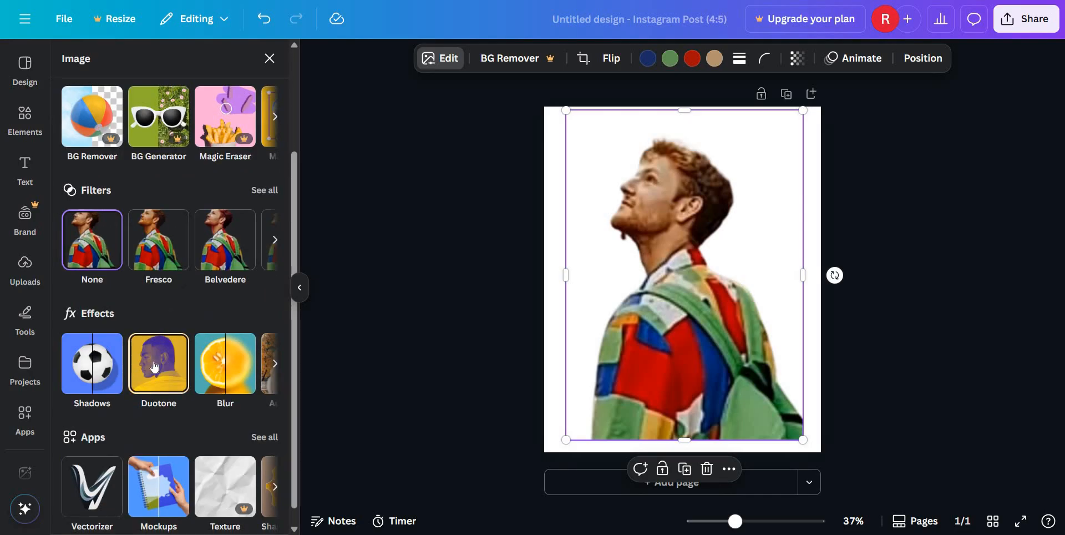
{"action": "left_click", "coordinate": [155, 365]}
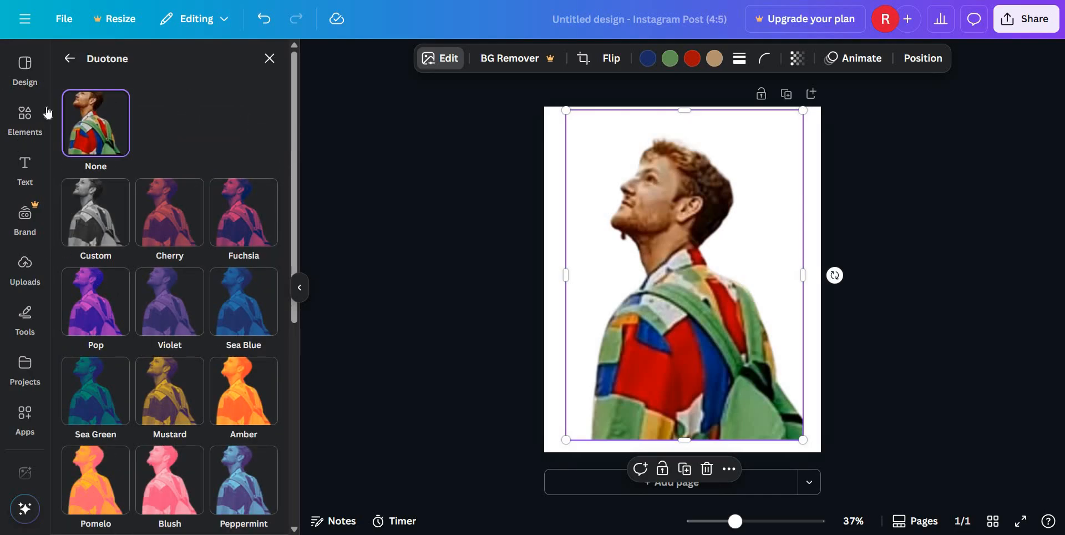
{"action": "left_click", "coordinate": [86, 195]}
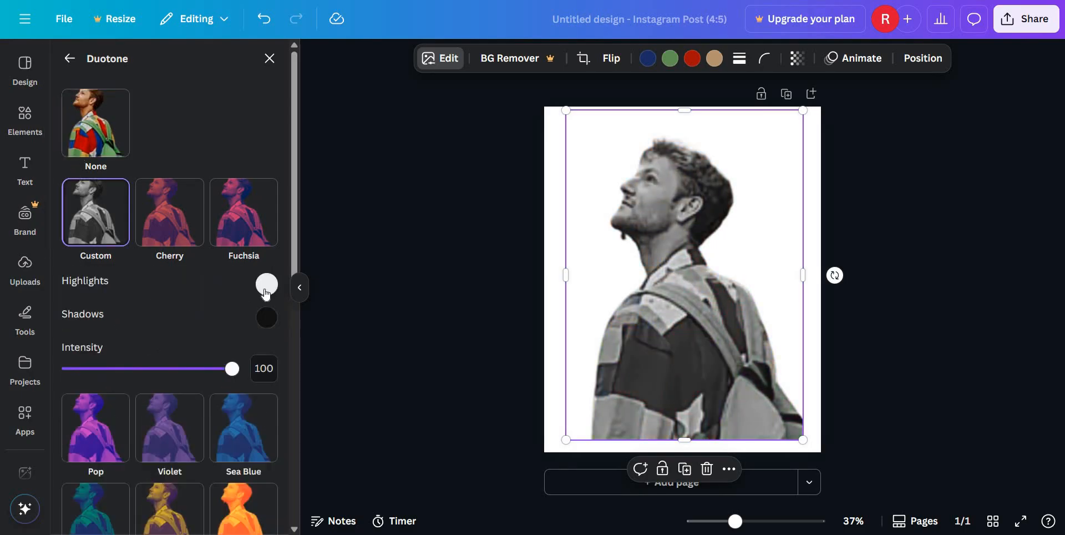
Set the duotone Highlights colour to near-black #050505 to turn the man into a silhouette.
{"action": "left_click", "coordinate": [267, 285]}
{"action": "left_click", "coordinate": [279, 369]}
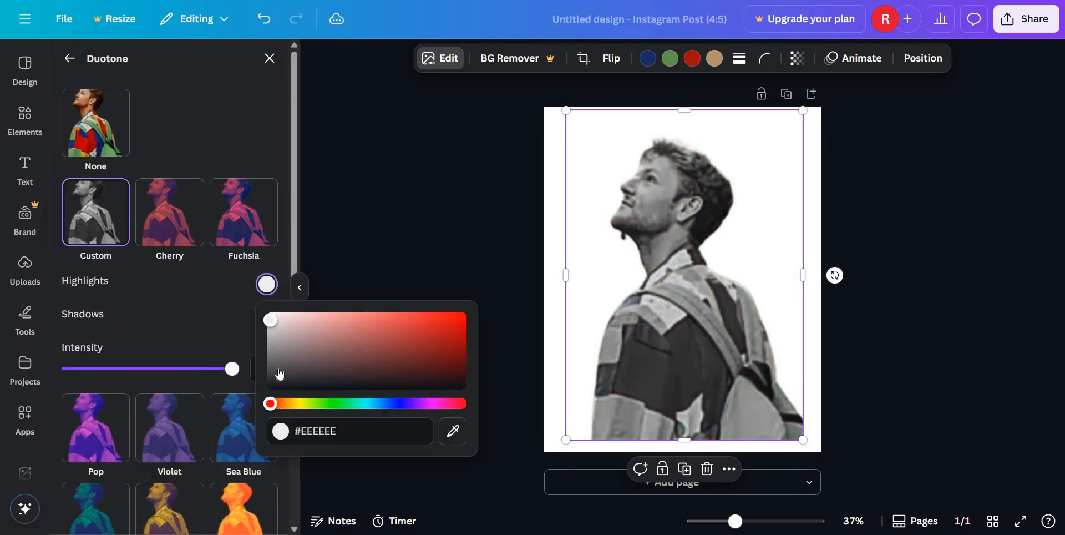
{"action": "left_click_drag", "start_coordinate": [270, 320], "coordinate": [262, 398]}
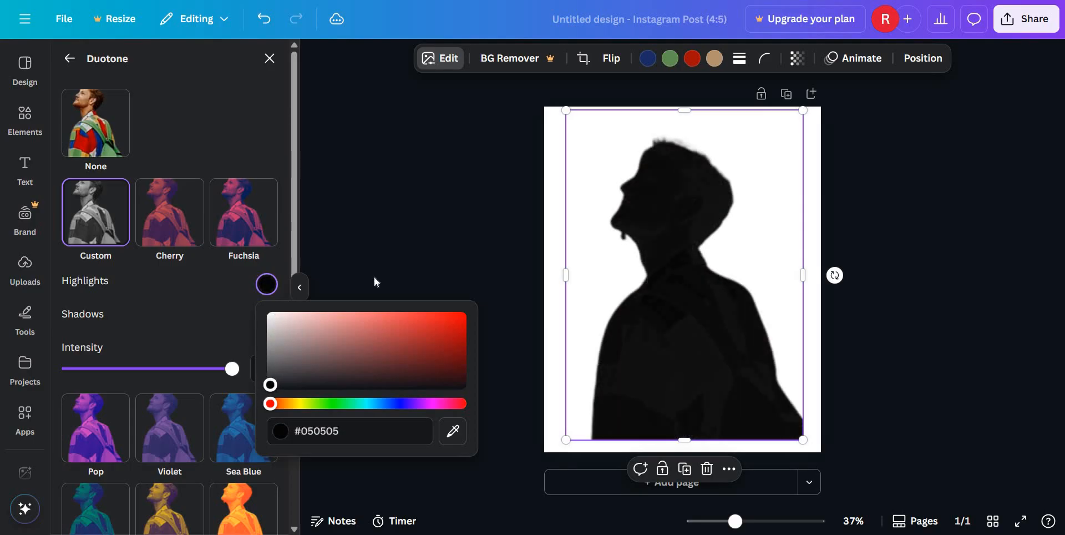
{"action": "left_click", "coordinate": [385, 257]}
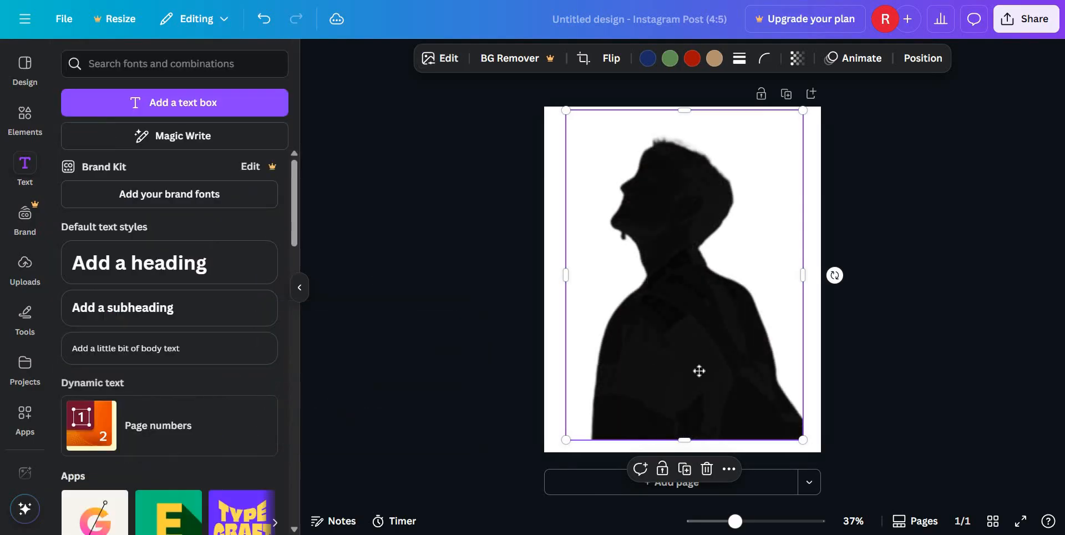
Trim the lower edge of the silhouette image and reposition it on the page.
{"action": "left_click_drag", "start_coordinate": [701, 299], "coordinate": [693, 350]}
{"action": "left_click_drag", "start_coordinate": [658, 415], "coordinate": [668, 384]}
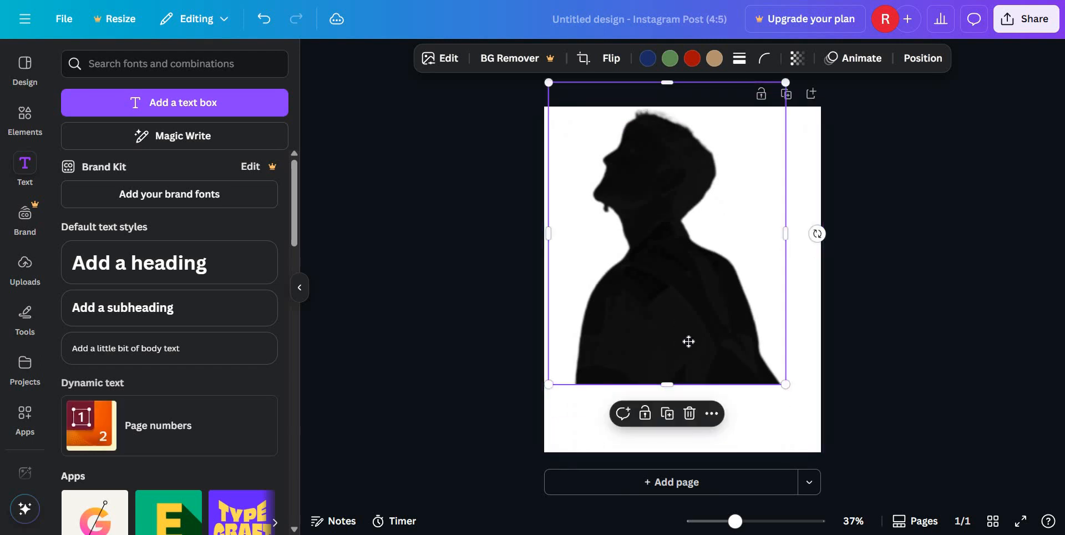
{"action": "left_click_drag", "start_coordinate": [688, 341], "coordinate": [689, 345]}
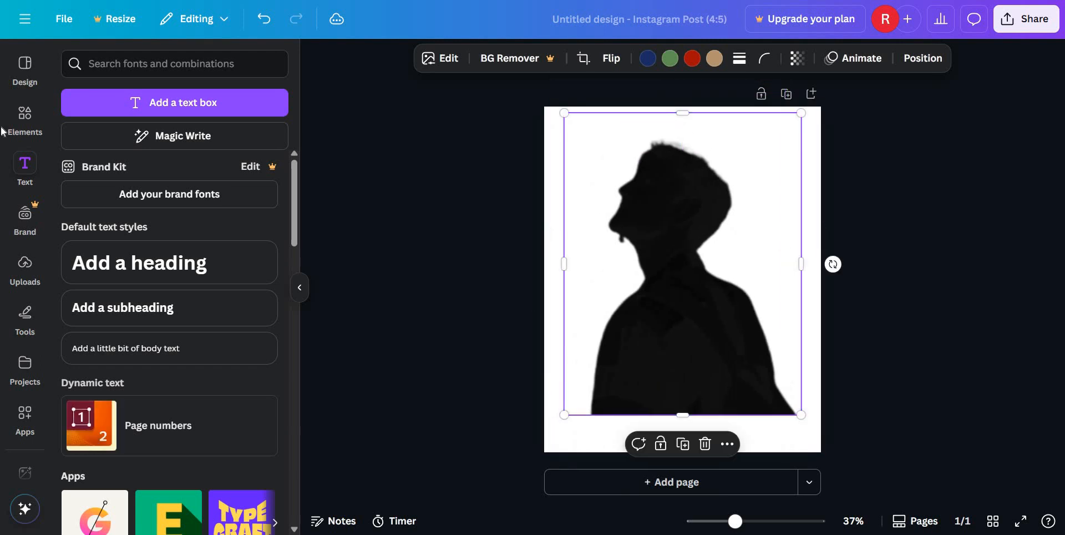
Search the graphics for trees and add the dark green single pine to the page.
{"action": "left_click", "coordinate": [34, 107]}
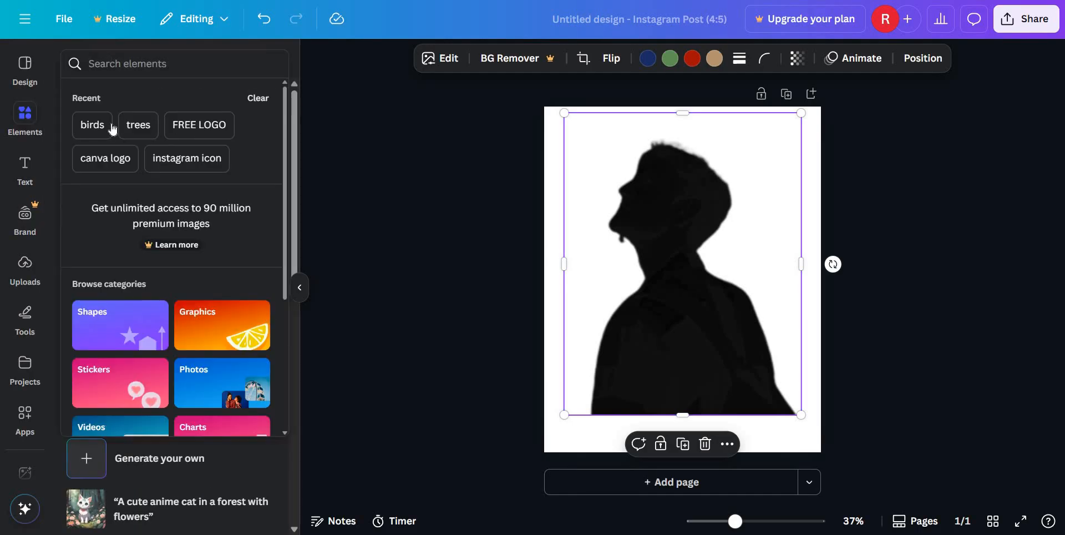
{"action": "left_click", "coordinate": [138, 125]}
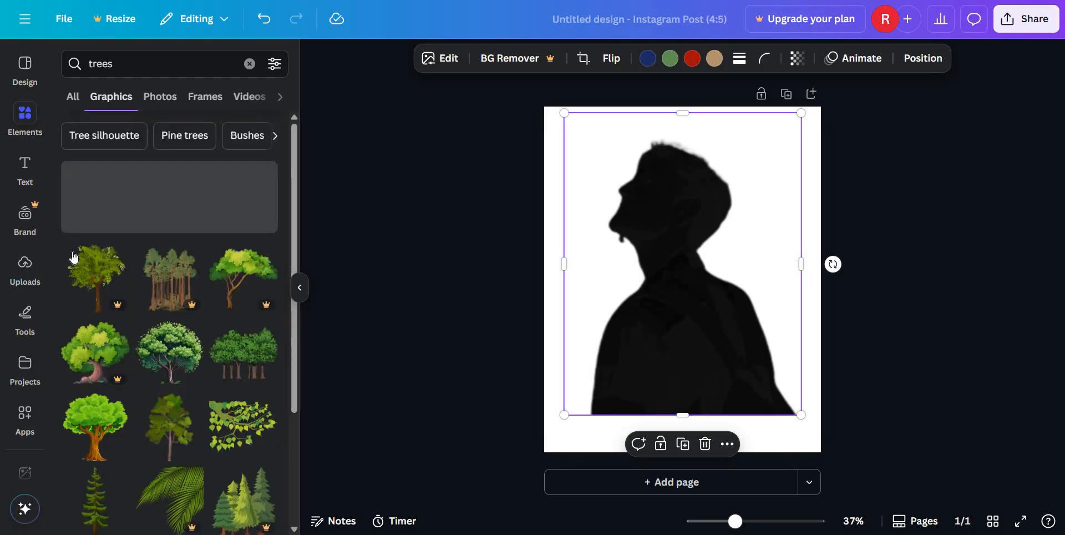
{"action": "scroll", "coordinate": [73, 257], "scroll_direction": "down", "scroll_amount": 5}
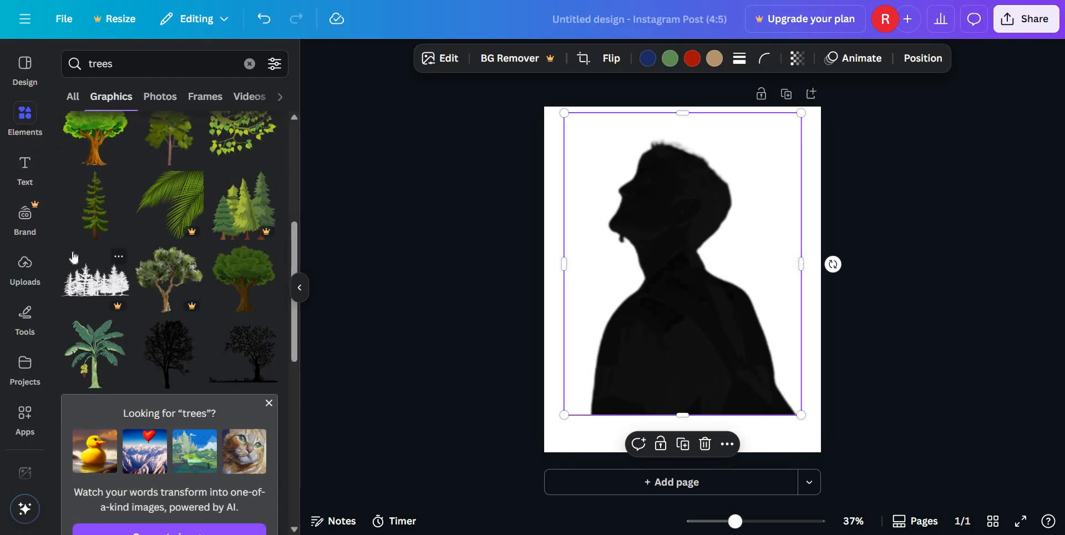
{"action": "scroll", "coordinate": [73, 257], "scroll_direction": "down", "scroll_amount": 5}
{"action": "scroll", "coordinate": [73, 257], "scroll_direction": "up", "scroll_amount": 4}
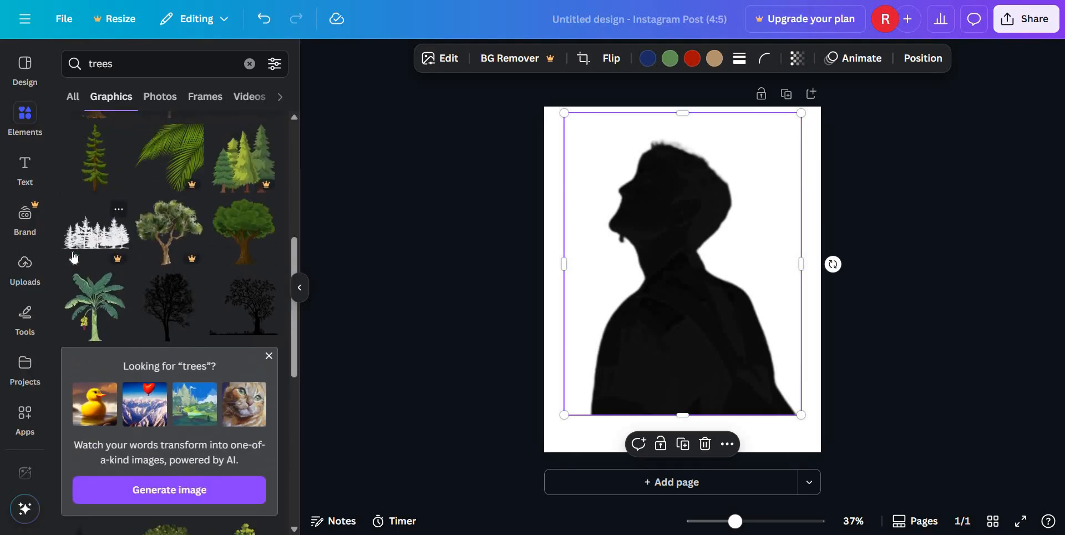
{"action": "scroll", "coordinate": [73, 257], "scroll_direction": "up", "scroll_amount": 3}
{"action": "scroll", "coordinate": [73, 257], "scroll_direction": "down", "scroll_amount": 5}
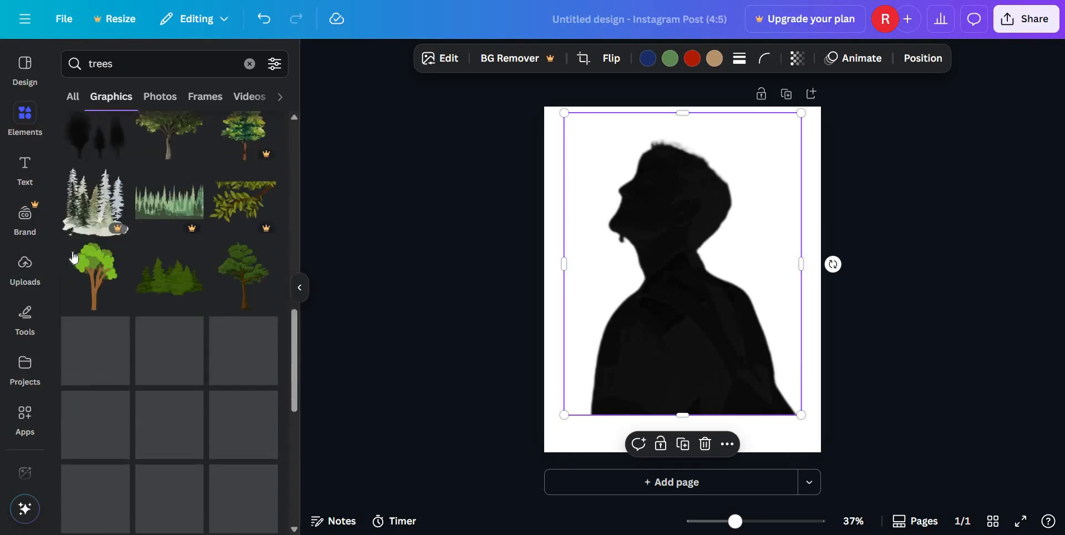
{"action": "scroll", "coordinate": [73, 257], "scroll_direction": "down", "scroll_amount": 2}
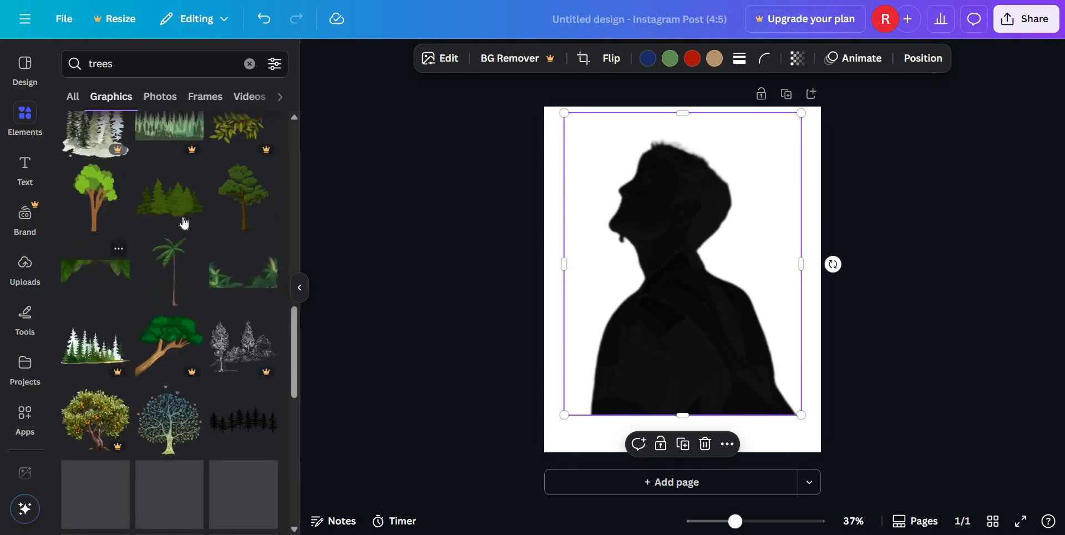
{"action": "scroll", "coordinate": [184, 227], "scroll_direction": "down", "scroll_amount": 5}
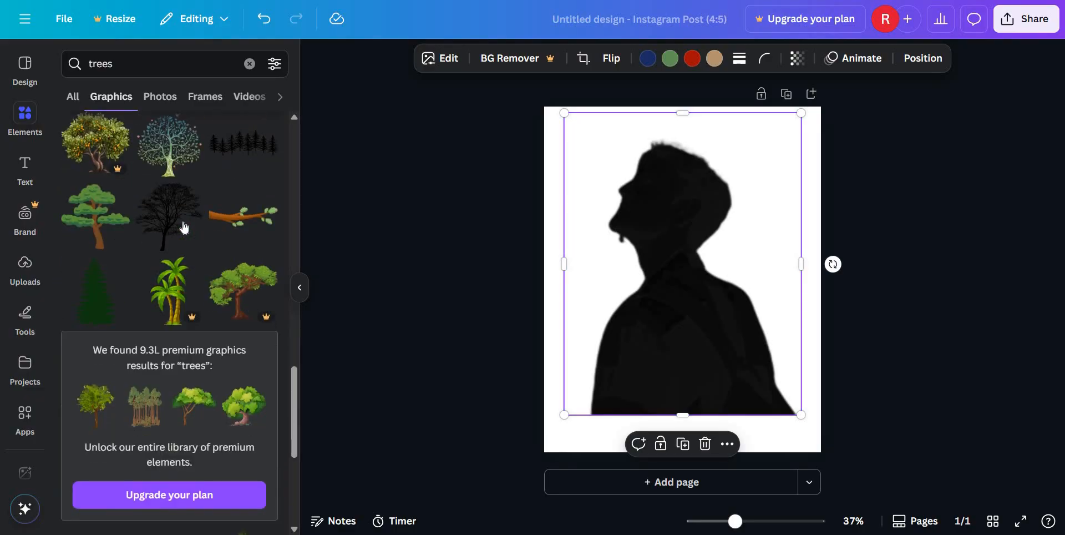
{"action": "left_click", "coordinate": [100, 311]}
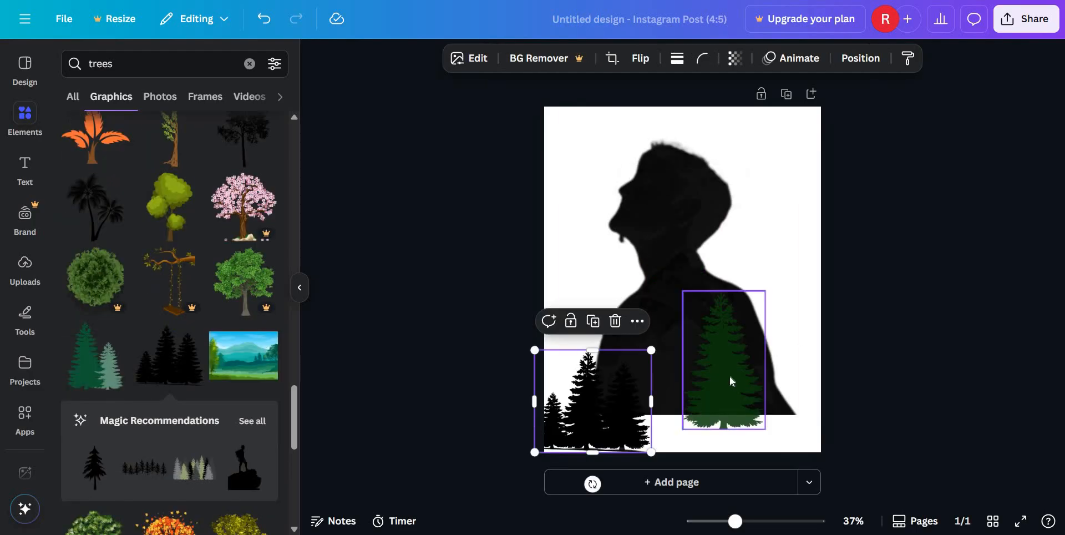
Recolour the single pine white and open the black pine cluster for cropping.
{"action": "left_click", "coordinate": [730, 376]}
{"action": "left_click", "coordinate": [613, 59]}
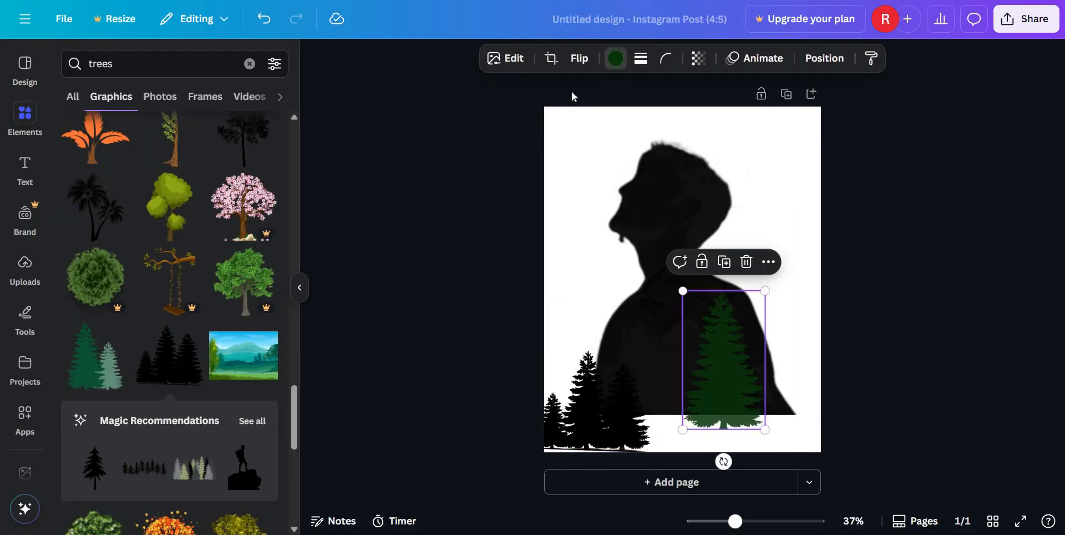
{"action": "left_click", "coordinate": [580, 397]}
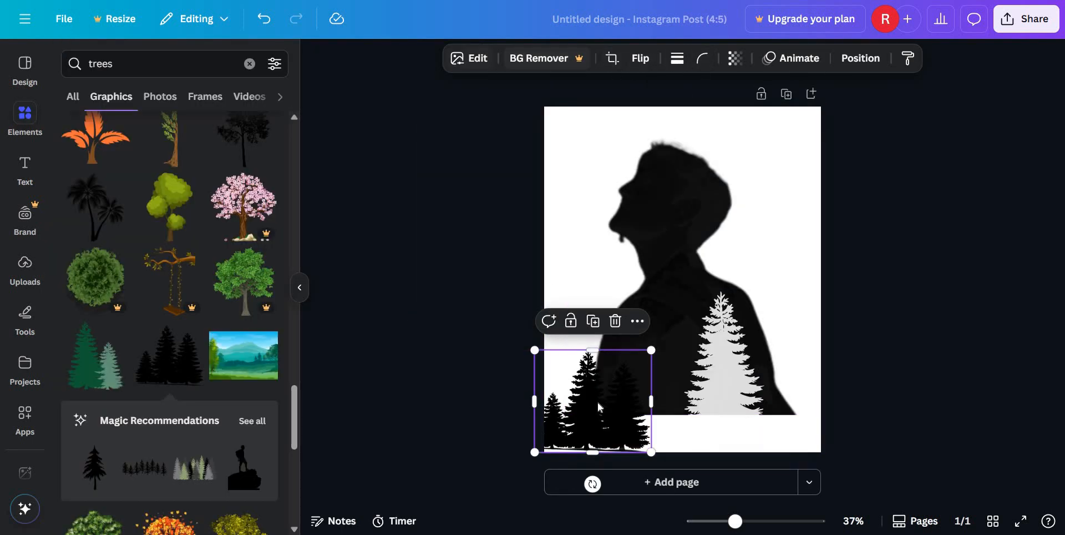
{"action": "double_click", "coordinate": [580, 390]}
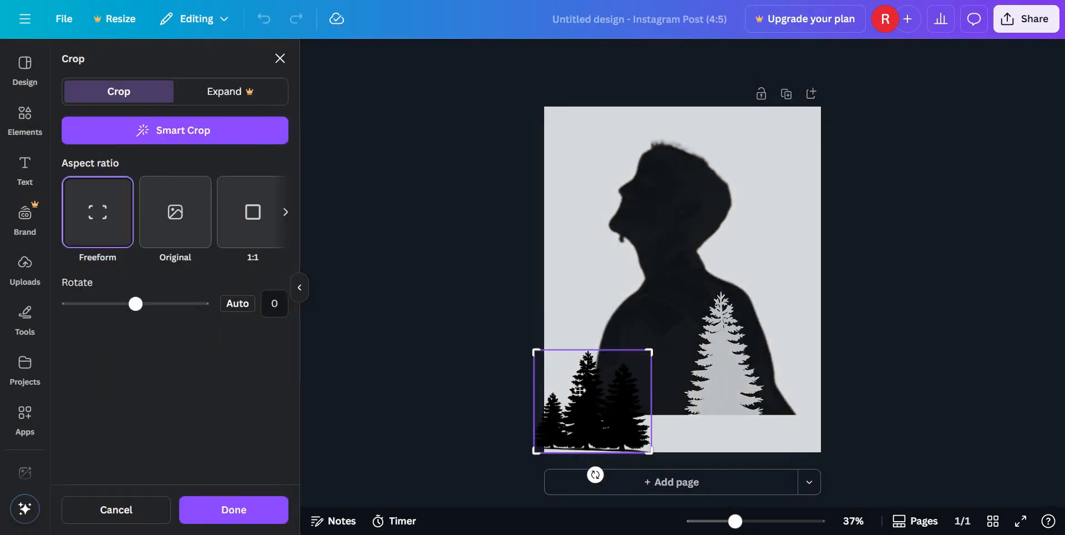
{"action": "double_click", "coordinate": [612, 377]}
{"action": "double_click", "coordinate": [604, 384]}
Recolour both greens of the two-pine graphic white and shrink it into the lower-left corner of the silhouette.
{"action": "left_click", "coordinate": [141, 140]}
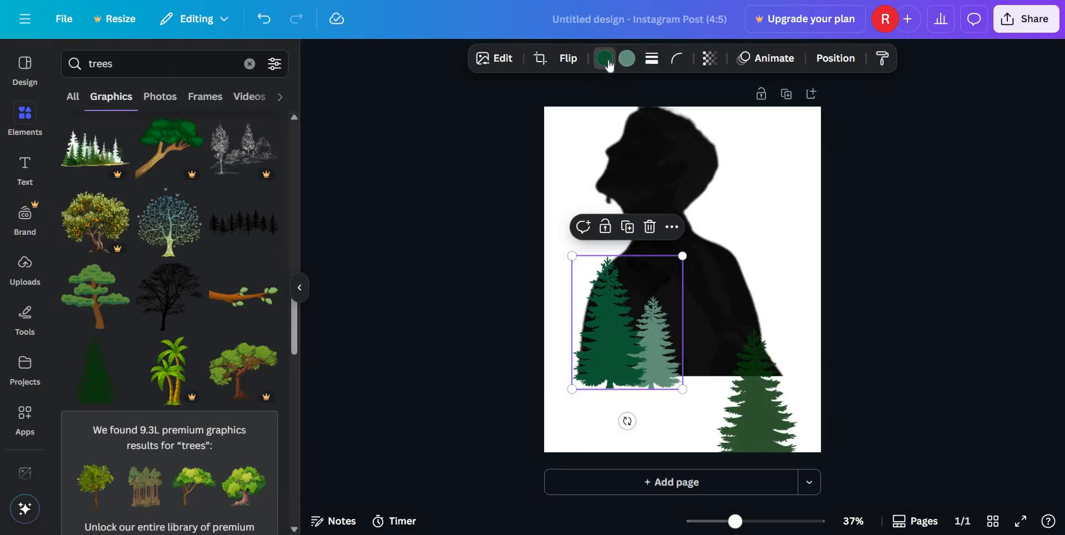
{"action": "left_click", "coordinate": [608, 65]}
{"action": "left_click", "coordinate": [200, 162]}
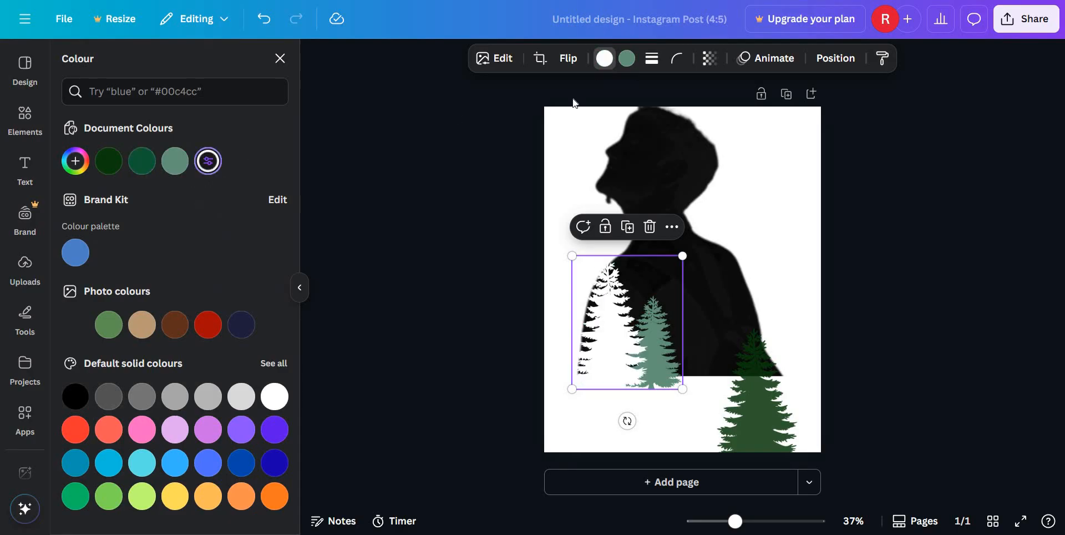
{"action": "left_click", "coordinate": [626, 62]}
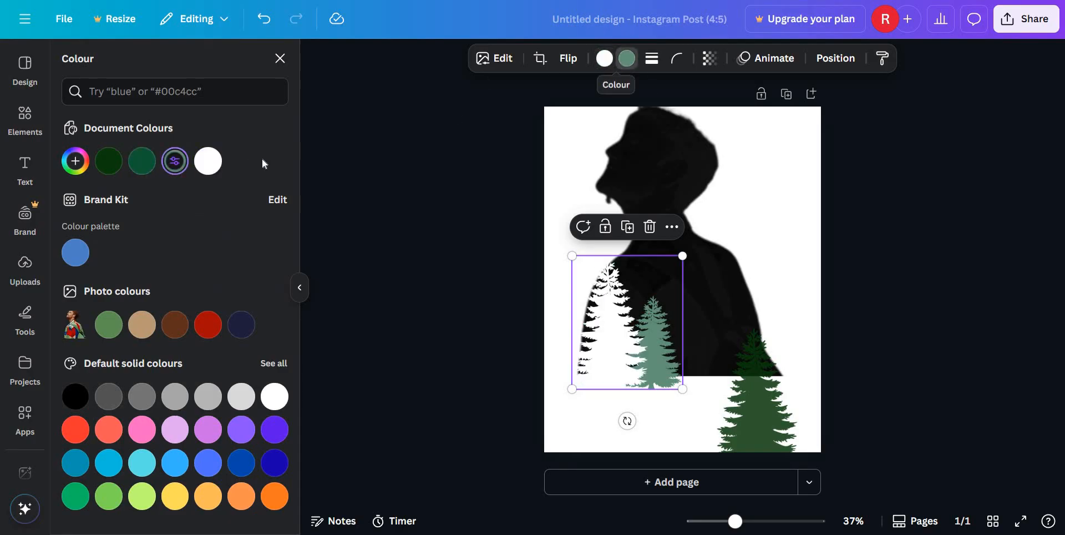
{"action": "left_click", "coordinate": [208, 161]}
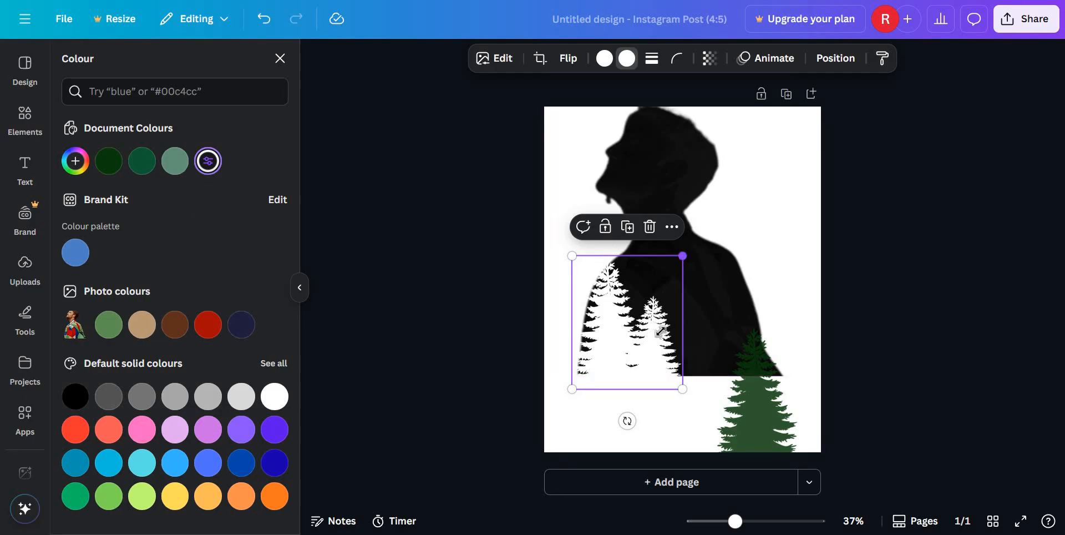
{"action": "left_click_drag", "start_coordinate": [683, 253], "coordinate": [609, 363]}
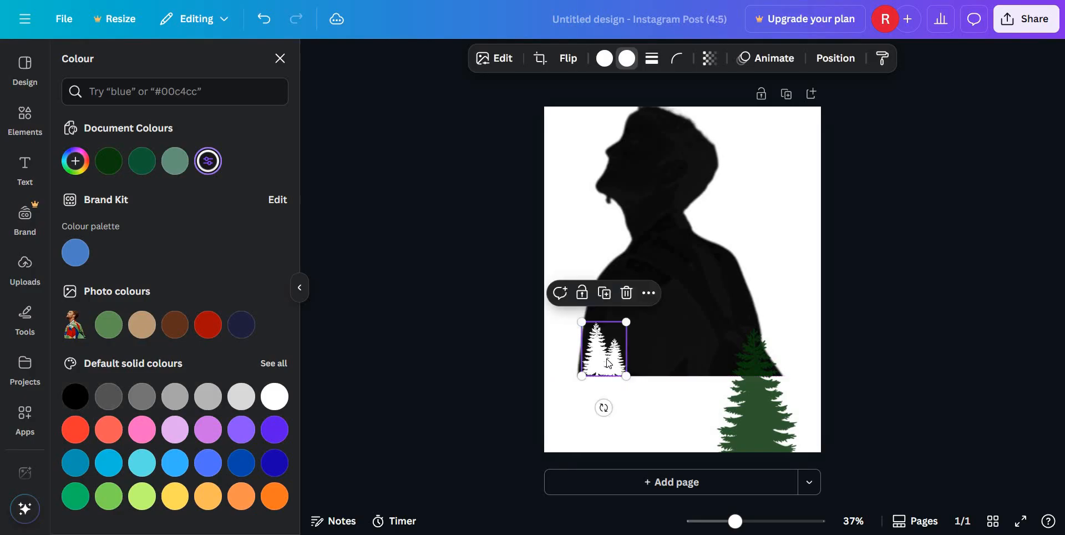
Move the single green pine onto the silhouette beside the white pair and colour it white (#ffffff).
{"action": "left_click", "coordinate": [738, 405]}
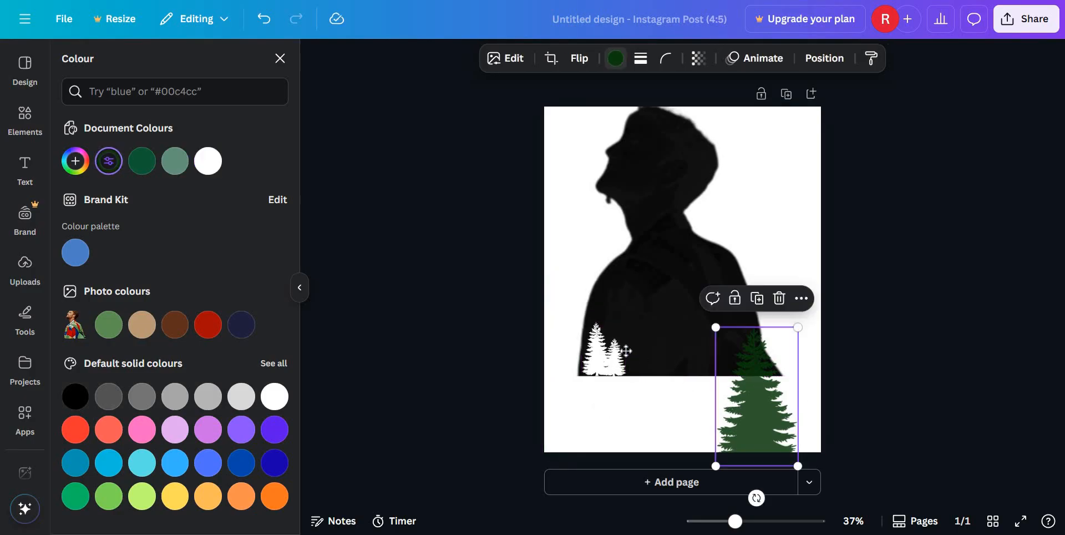
{"action": "left_click_drag", "start_coordinate": [738, 405], "coordinate": [640, 318]}
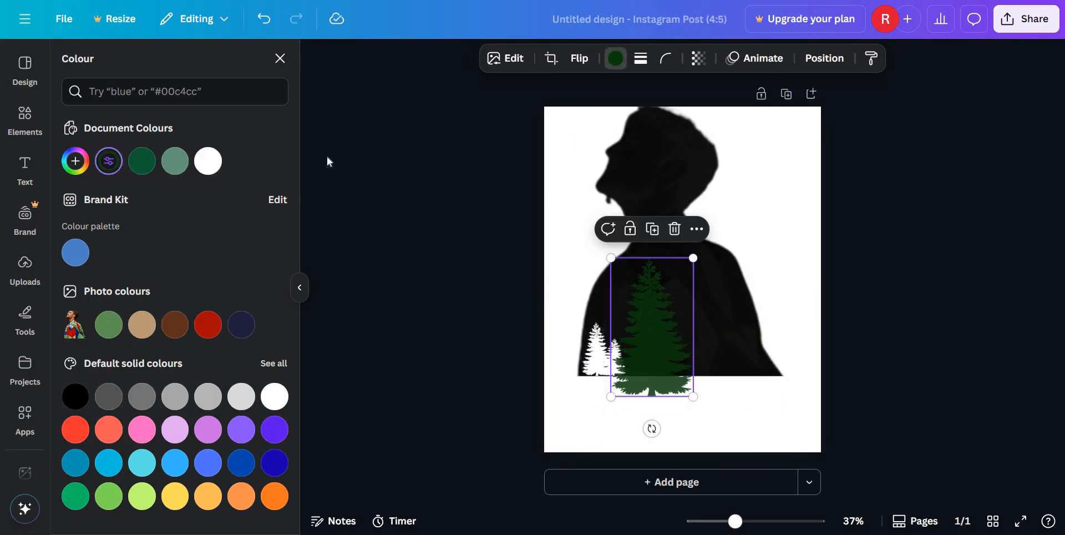
{"action": "left_click", "coordinate": [221, 165]}
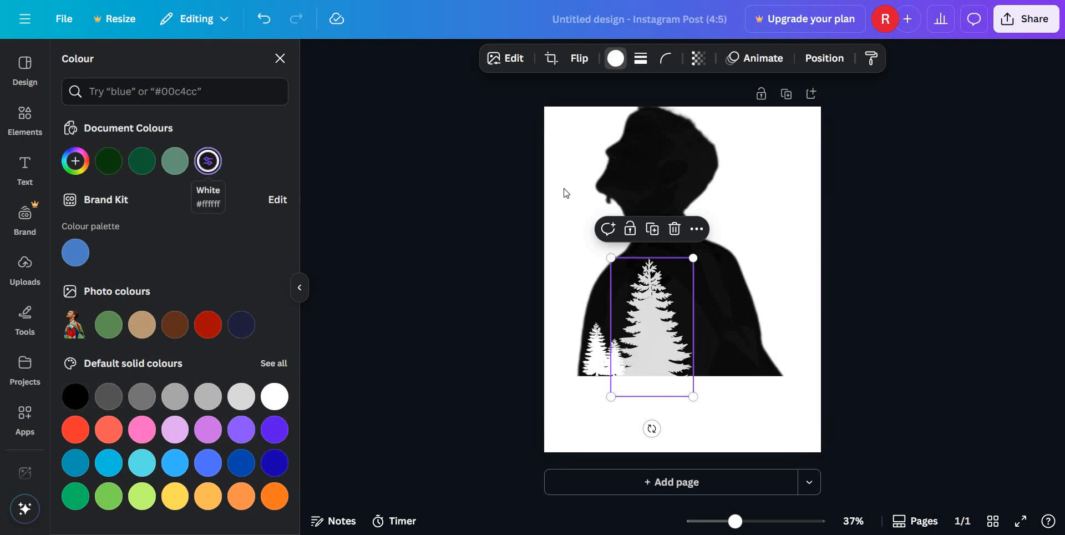
{"action": "left_click", "coordinate": [563, 193]}
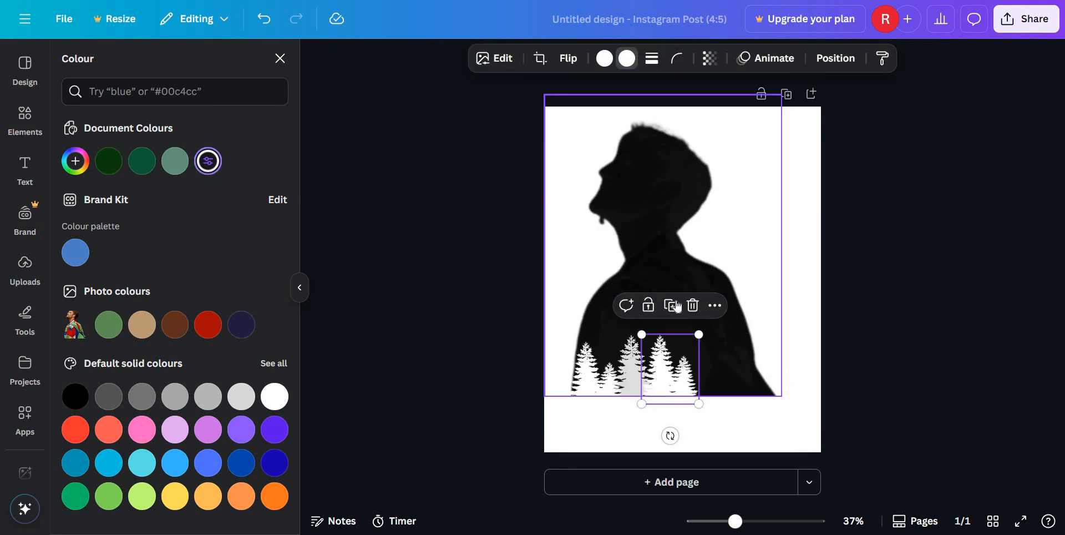
Duplicate the white two-pine graphic and the single pine, and line up the copies along the rest of the silhouette's lower edge.
{"action": "left_click", "coordinate": [677, 306]}
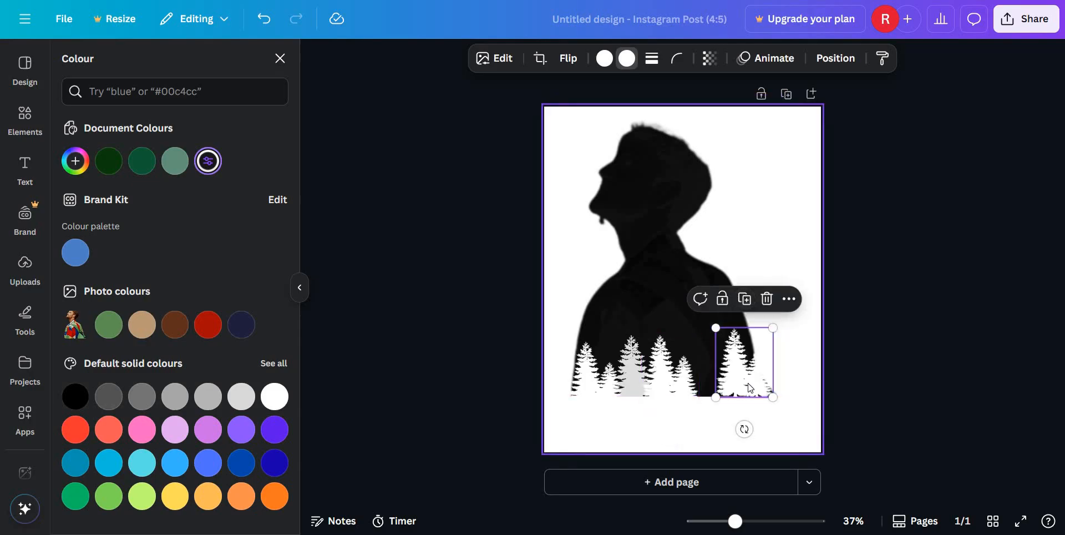
{"action": "left_click_drag", "start_coordinate": [750, 387], "coordinate": [720, 391]}
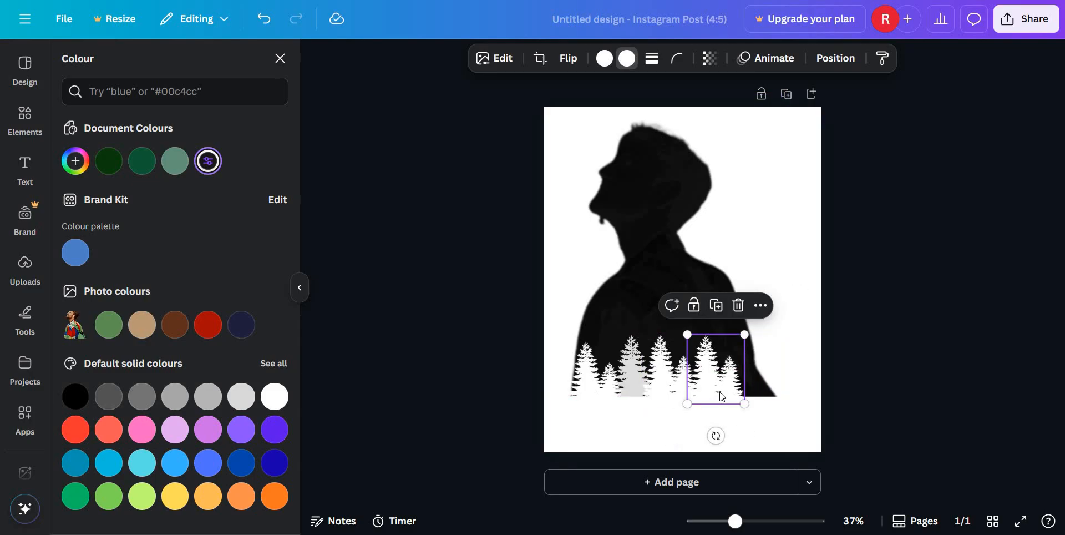
{"action": "left_click", "coordinate": [642, 384]}
{"action": "left_click_drag", "start_coordinate": [624, 399], "coordinate": [628, 404]}
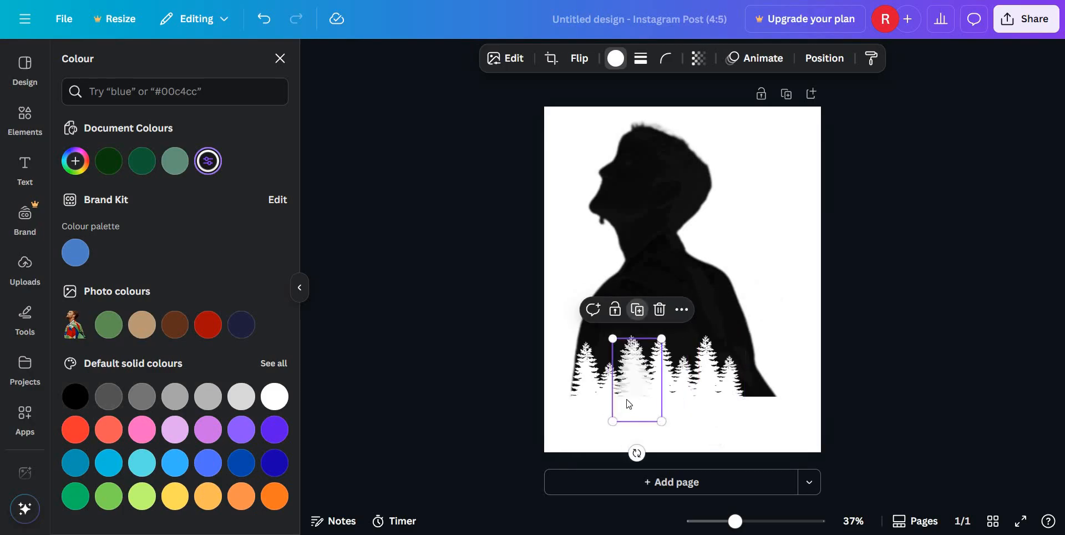
{"action": "mouse_move", "coordinate": [759, 395]}
{"action": "left_mouse_down"}
{"action": "mouse_move", "coordinate": [733, 397]}
{"action": "mouse_move", "coordinate": [741, 401]}
{"action": "left_mouse_up"}
Search the graphics for birds and place two black flocks of flying birds beside the silhouette's head.
{"action": "left_click", "coordinate": [25, 118]}
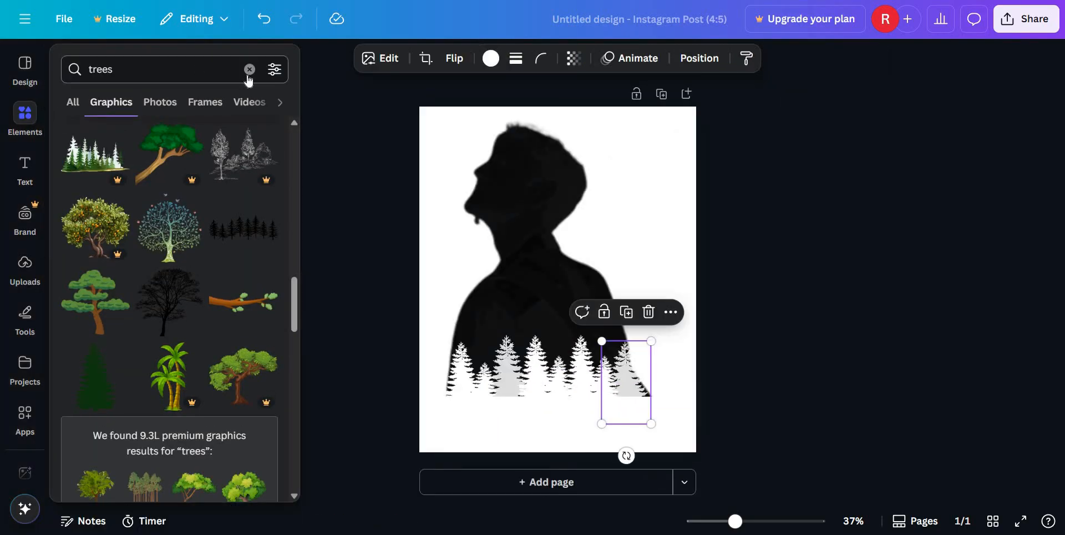
{"action": "left_click", "coordinate": [249, 70]}
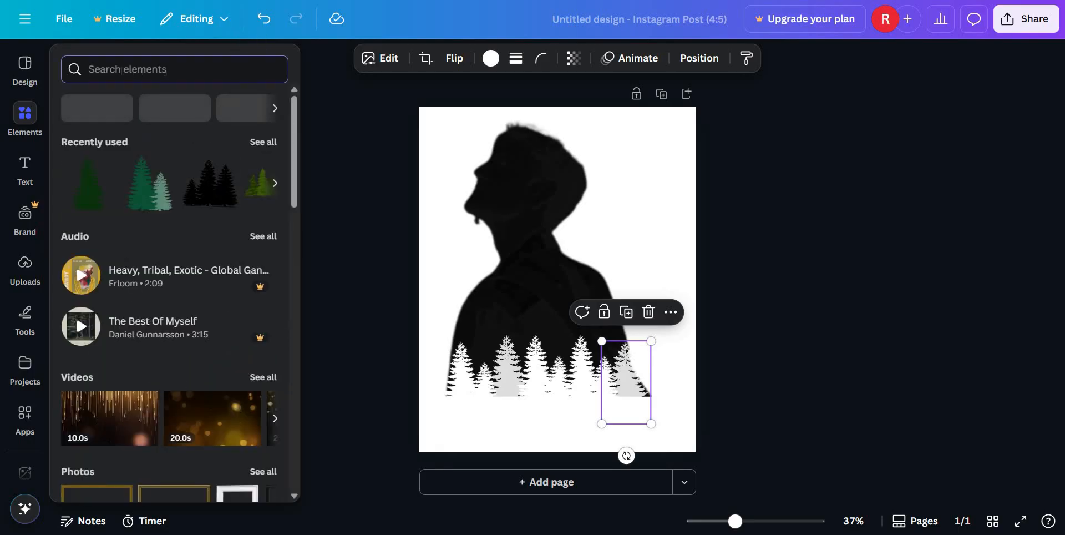
{"action": "type", "text": "b"}
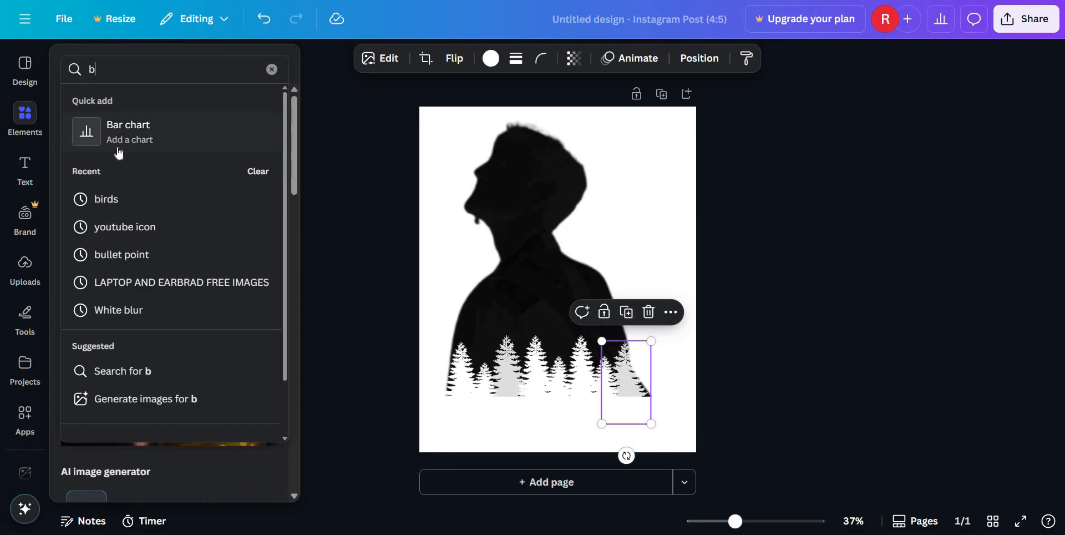
{"action": "left_click", "coordinate": [112, 199]}
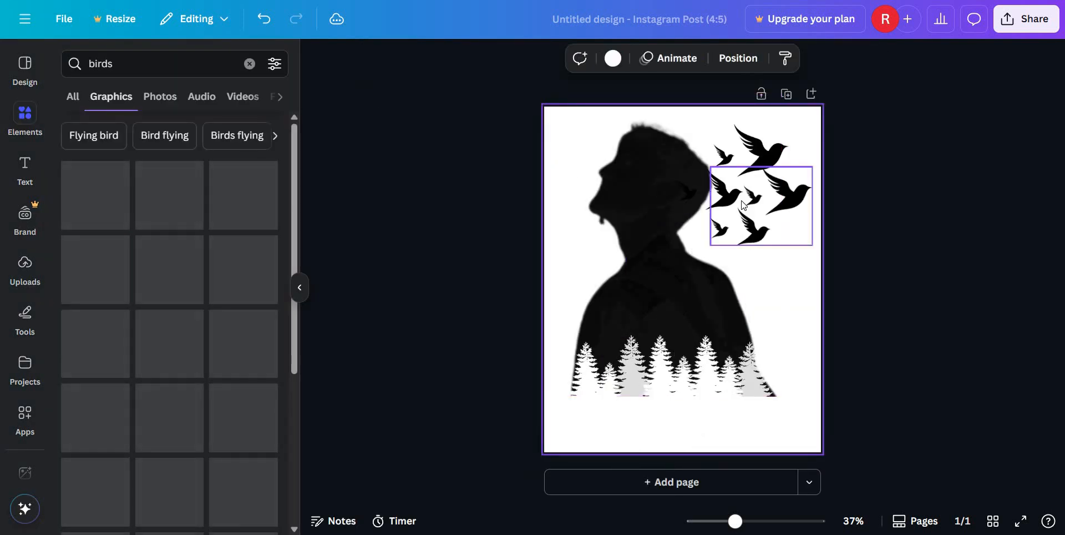
Open the download options for the silhouette design with trees and birds.
{"action": "left_click", "coordinate": [1009, 20]}
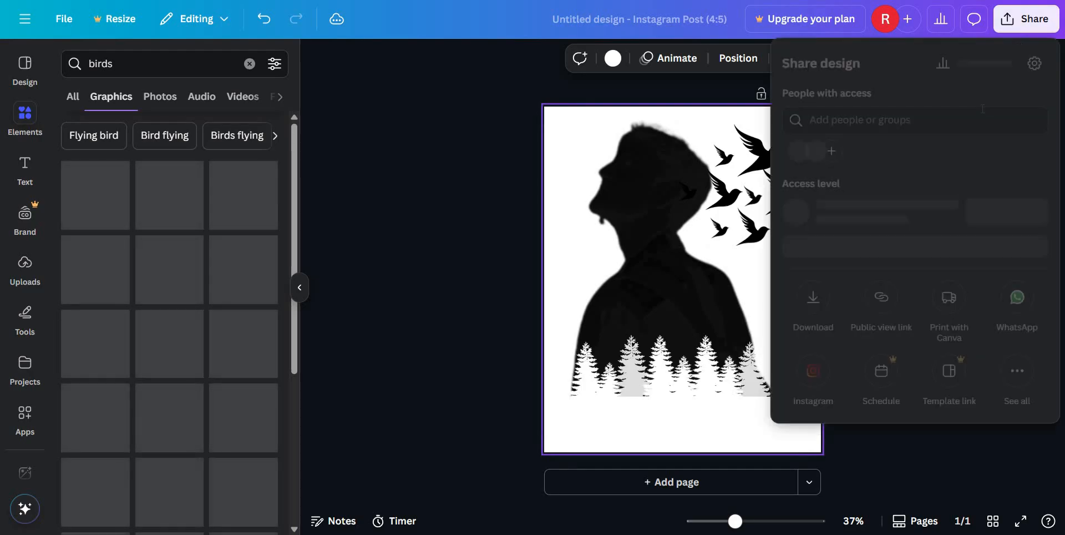
{"action": "left_click", "coordinate": [811, 290]}
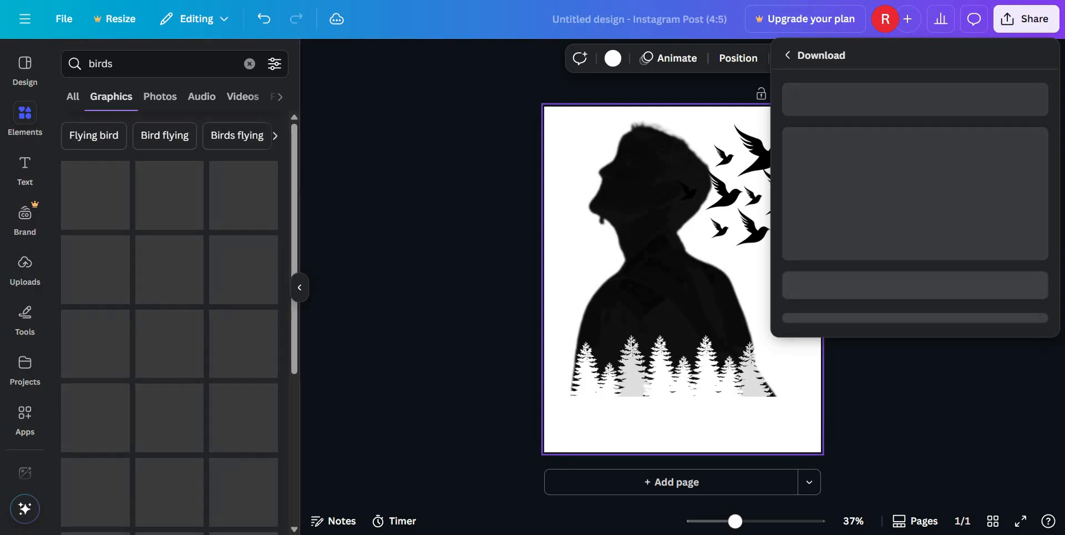
{"action": "left_click", "coordinate": [550, 64]}
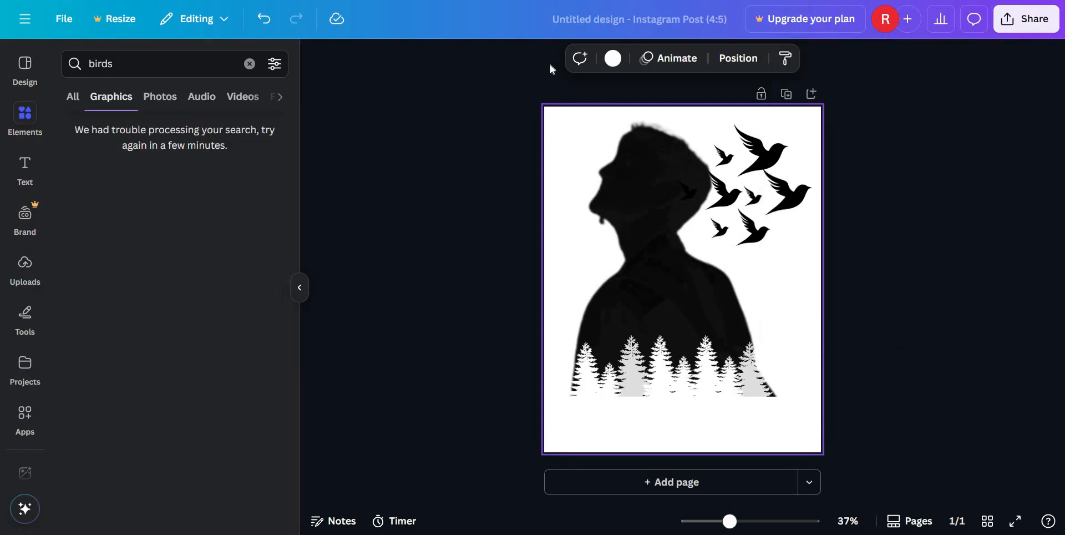
{"action": "left_click", "coordinate": [557, 96]}
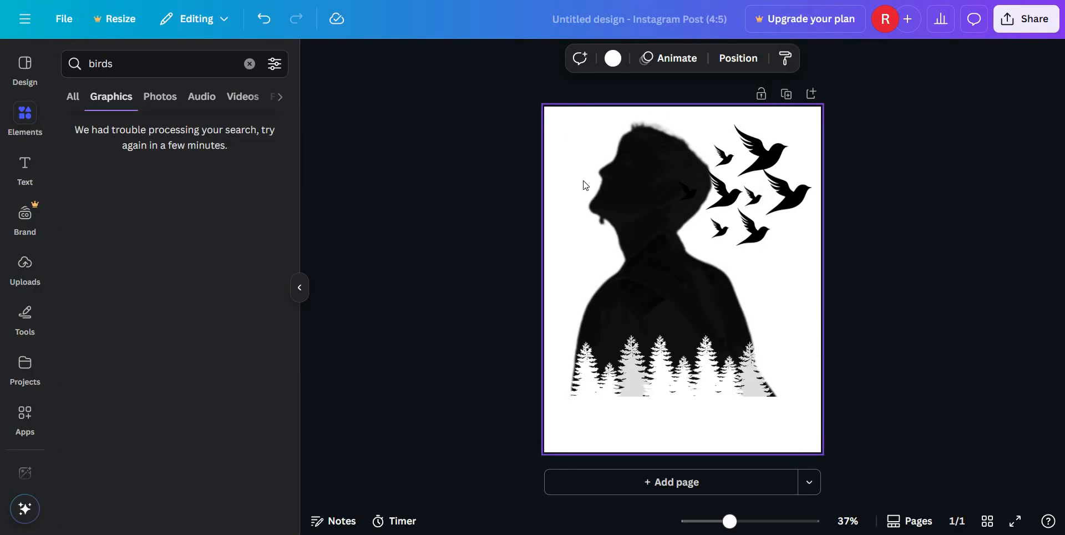
Delete the silhouette photo and both bird graphics from the page.
{"action": "double_click", "coordinate": [610, 266]}
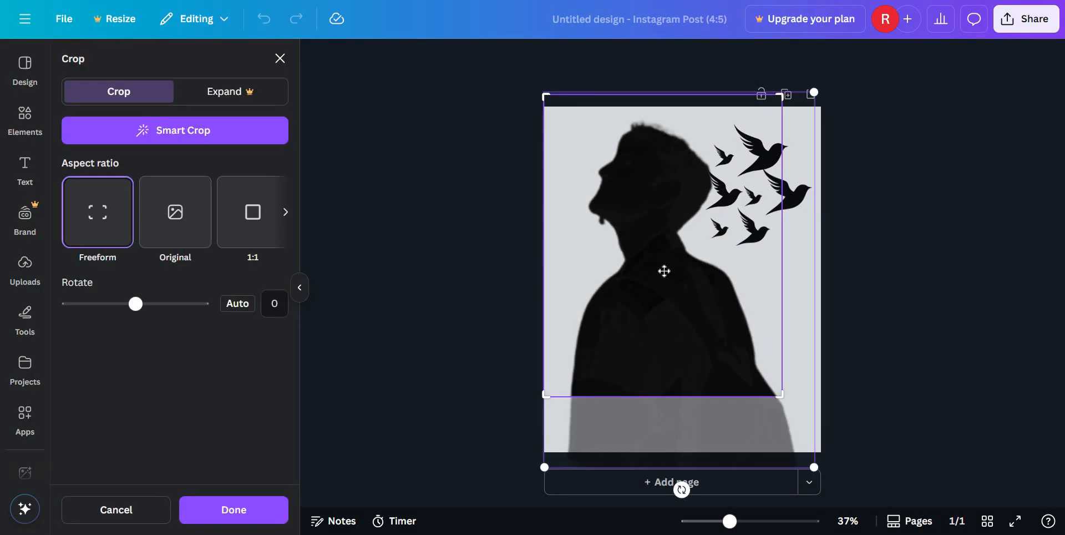
{"action": "left_click", "coordinate": [861, 294]}
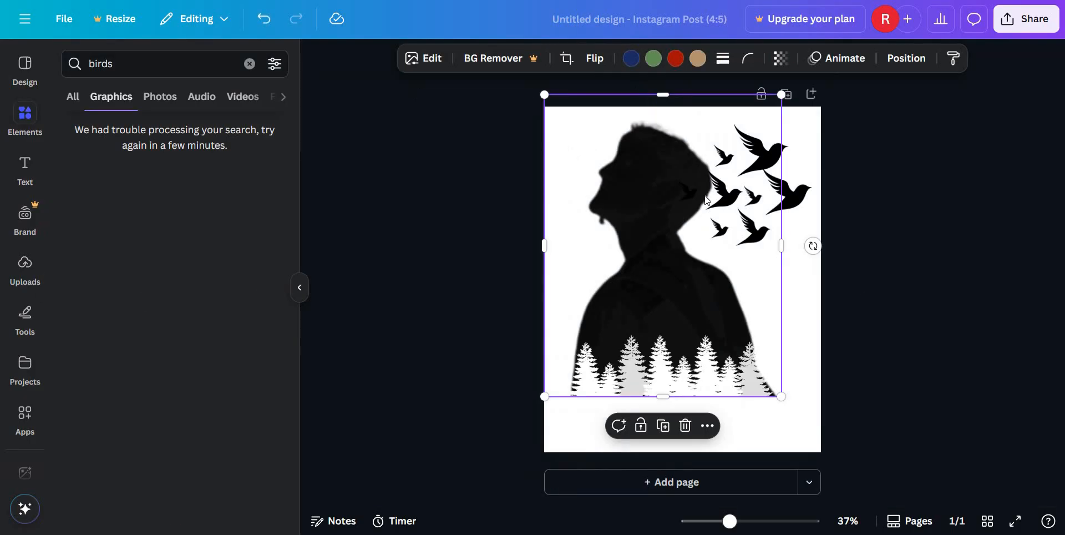
{"action": "left_click", "coordinate": [684, 426]}
{"action": "left_click", "coordinate": [768, 227]}
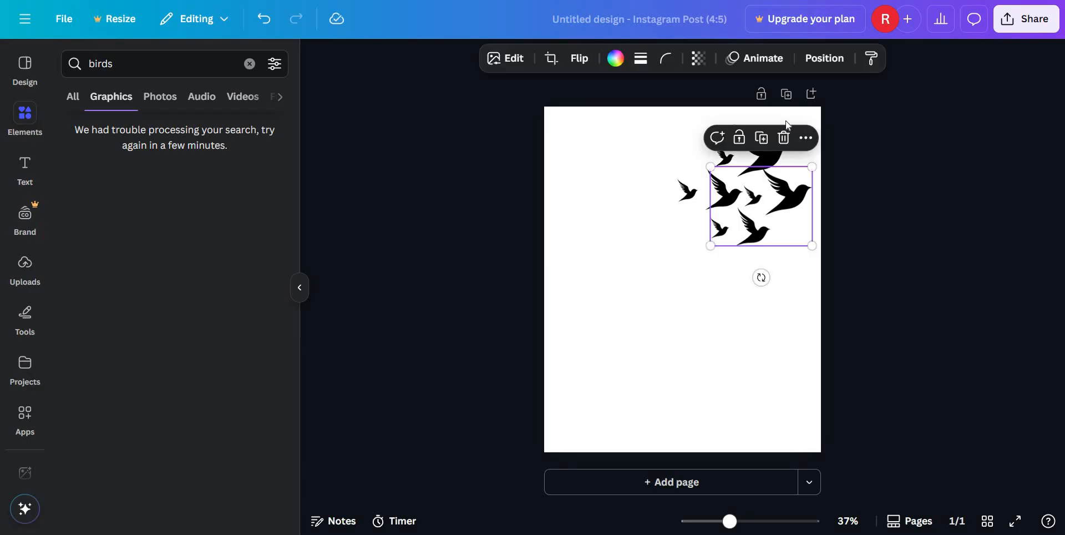
{"action": "left_click", "coordinate": [782, 137]}
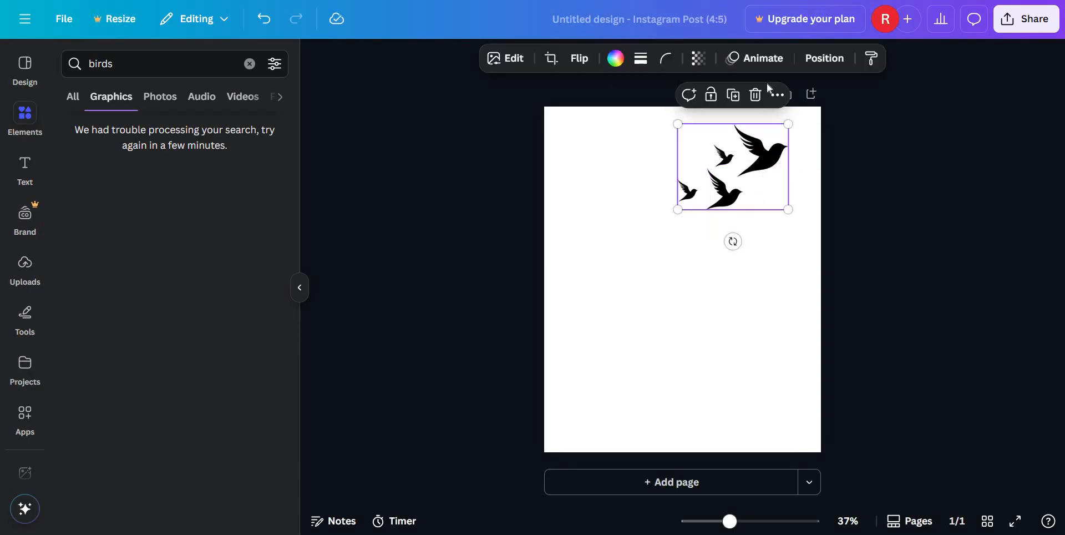
{"action": "left_click", "coordinate": [756, 97]}
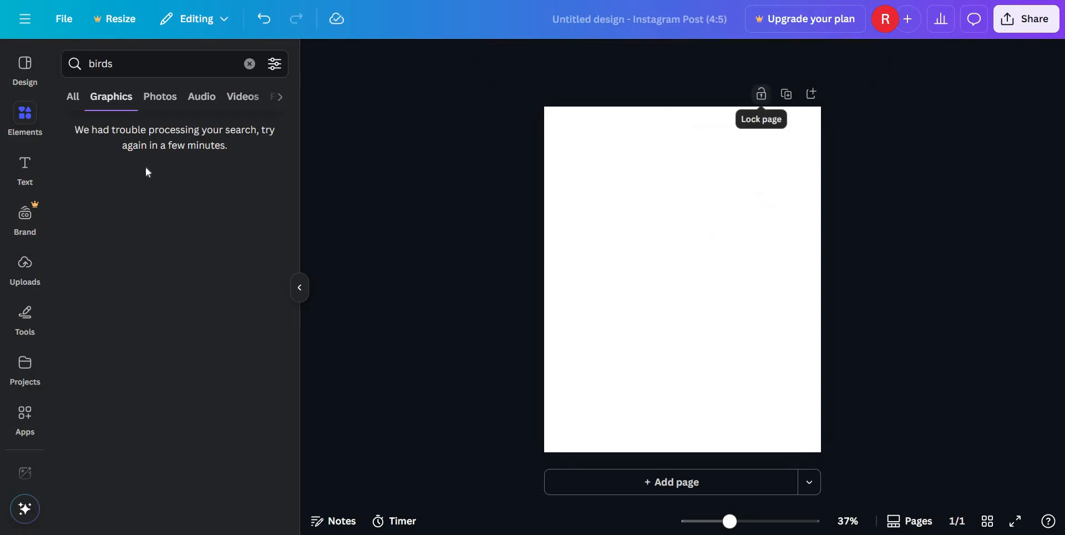
Add the flattened silhouette image with trees and birds and the cosmic sphere artwork from the uploads to the page.
{"action": "left_click", "coordinate": [26, 271]}
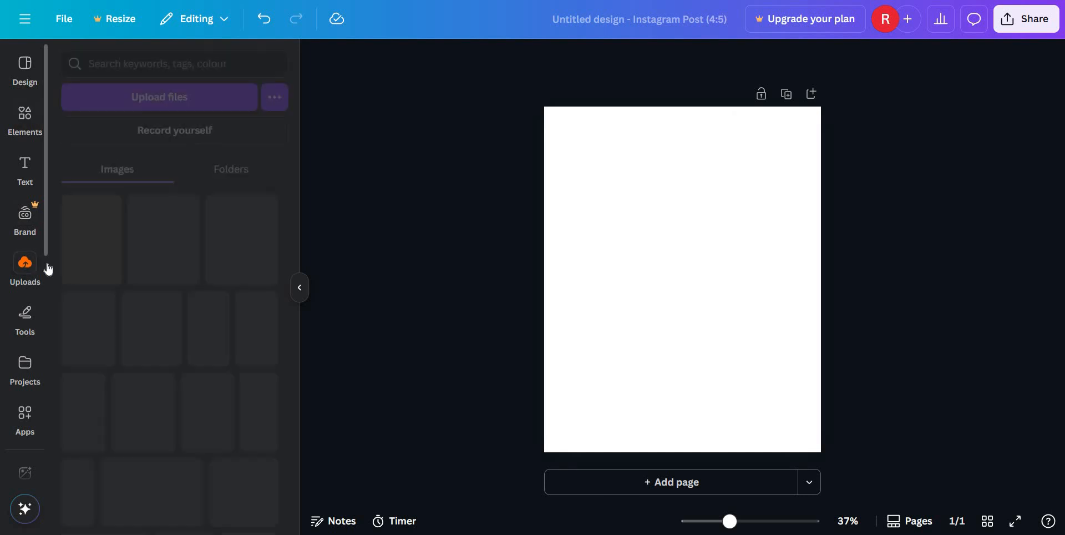
{"action": "left_click", "coordinate": [261, 245]}
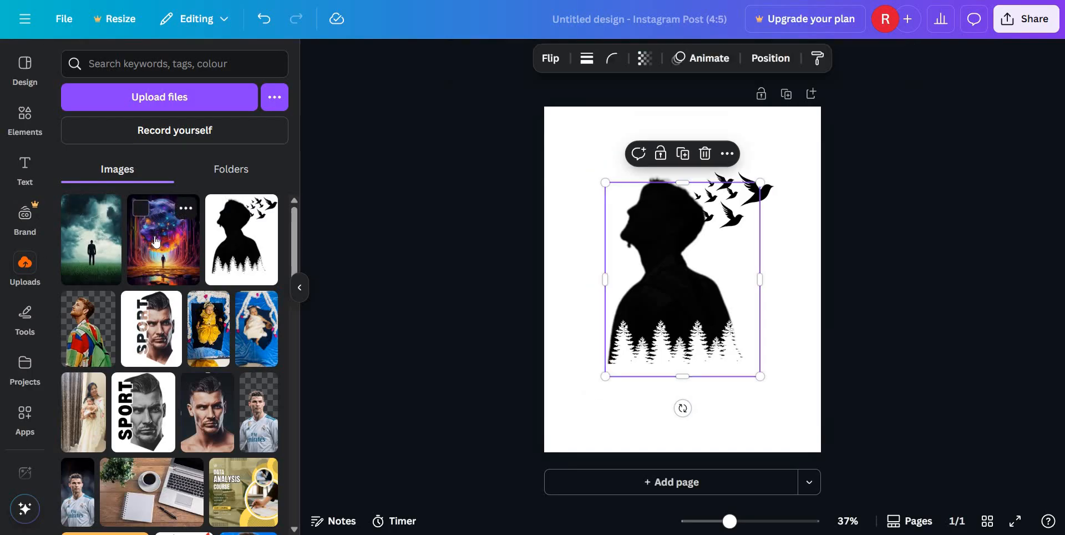
{"action": "left_click", "coordinate": [34, 166]}
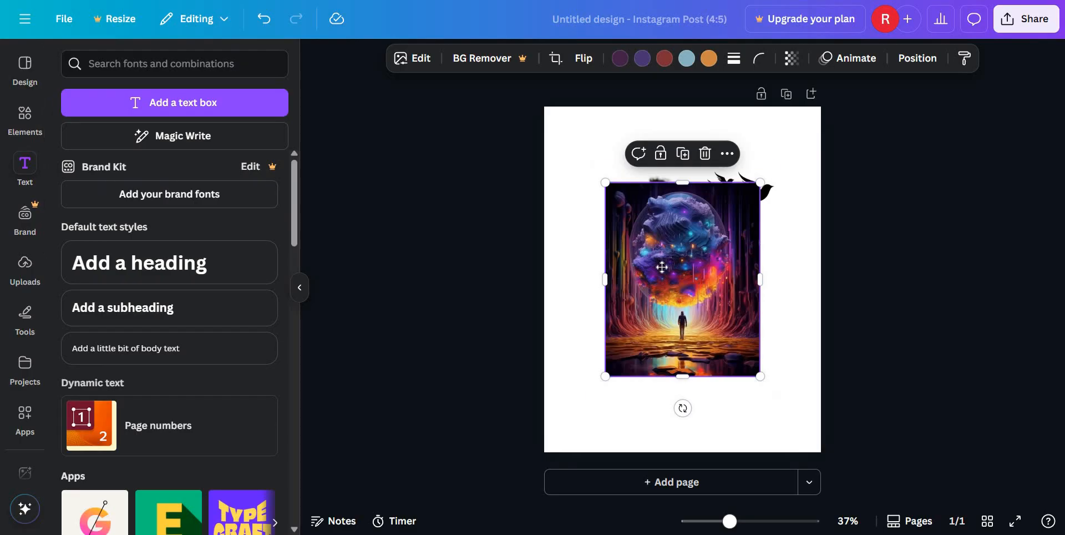
Separate the two images by moving the cosmic artwork to the page's left edge and the silhouette image to its right edge.
{"action": "left_click_drag", "start_coordinate": [661, 266], "coordinate": [600, 288]}
{"action": "left_click", "coordinate": [733, 269]}
{"action": "left_click_drag", "start_coordinate": [730, 266], "coordinate": [791, 310]}
Enlarge the cosmic artwork proportionally and shift the silhouette image slightly upward.
{"action": "left_click", "coordinate": [628, 342]}
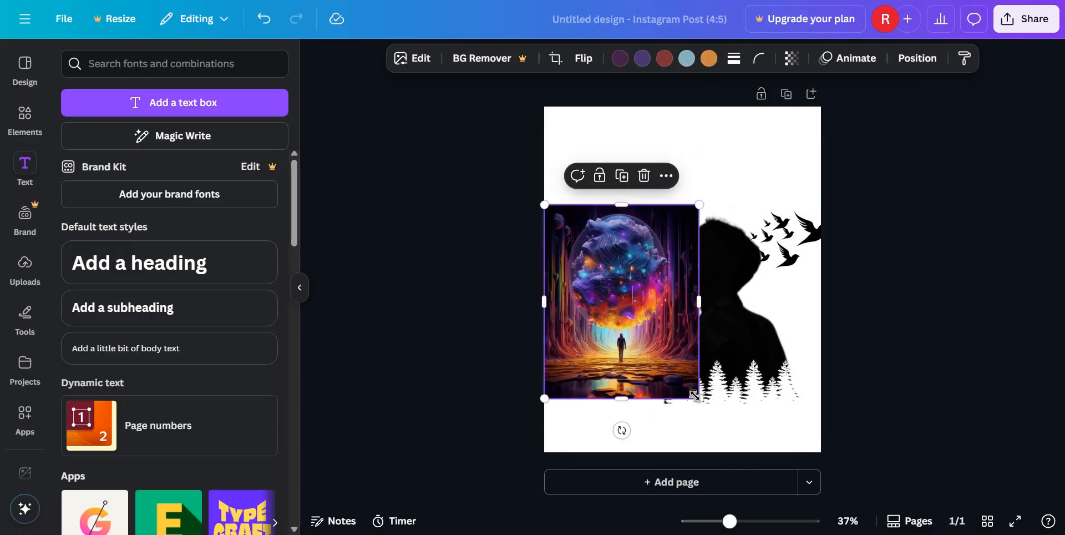
{"action": "left_click_drag", "start_coordinate": [698, 413], "coordinate": [700, 413]}
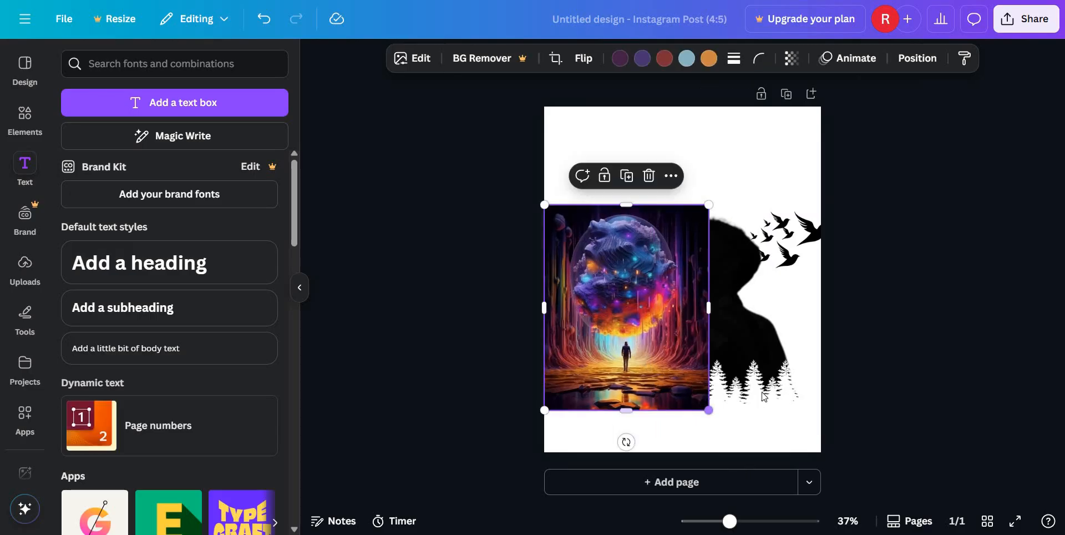
{"action": "left_click", "coordinate": [763, 386]}
{"action": "left_click_drag", "start_coordinate": [763, 385], "coordinate": [758, 368]}
{"action": "left_click", "coordinate": [619, 330]}
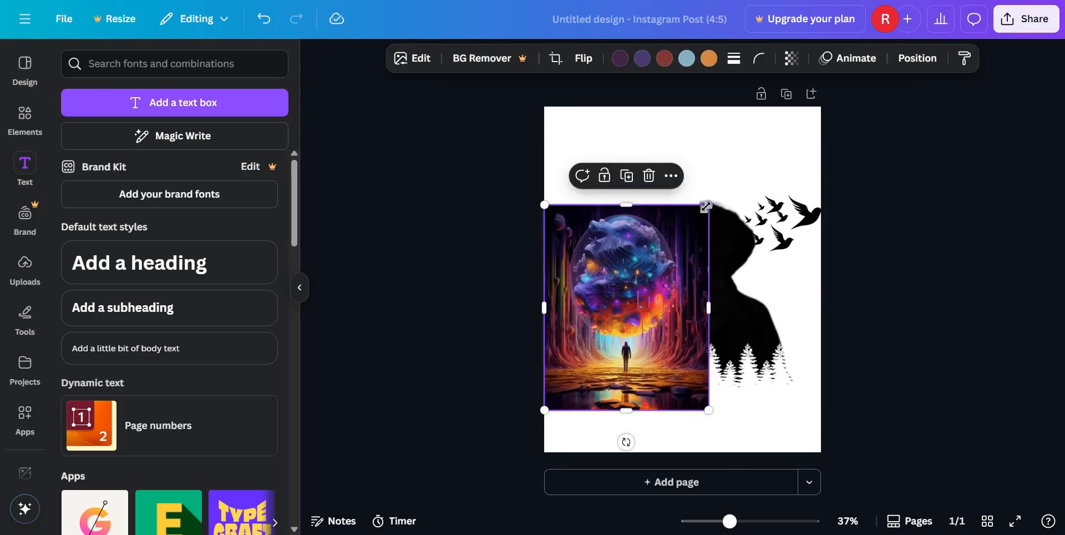
{"action": "left_click_drag", "start_coordinate": [708, 204], "coordinate": [722, 188]}
Move the cosmic artwork up to the upper edge of the page.
{"action": "left_click", "coordinate": [773, 263]}
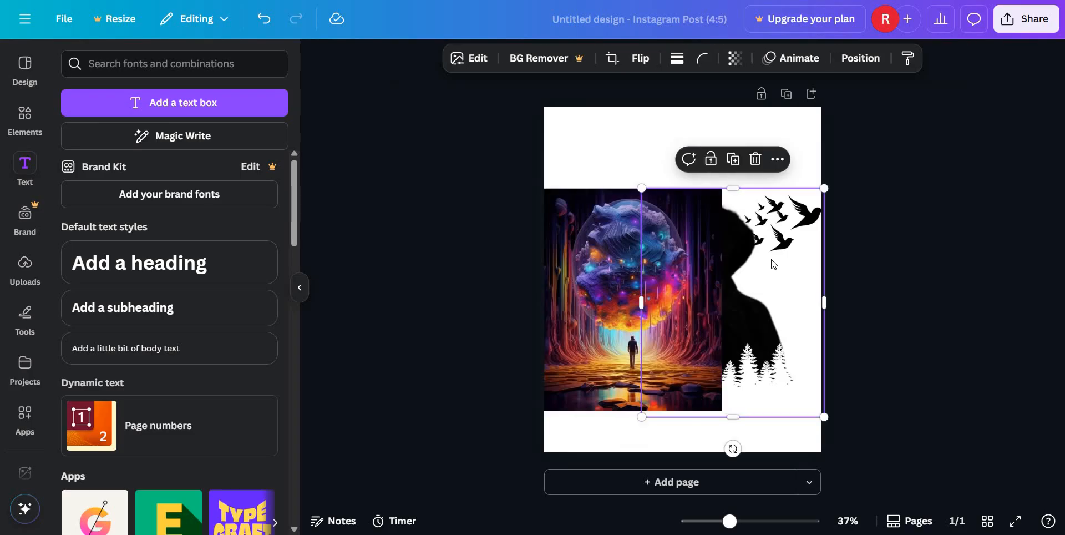
{"action": "left_click", "coordinate": [604, 208]}
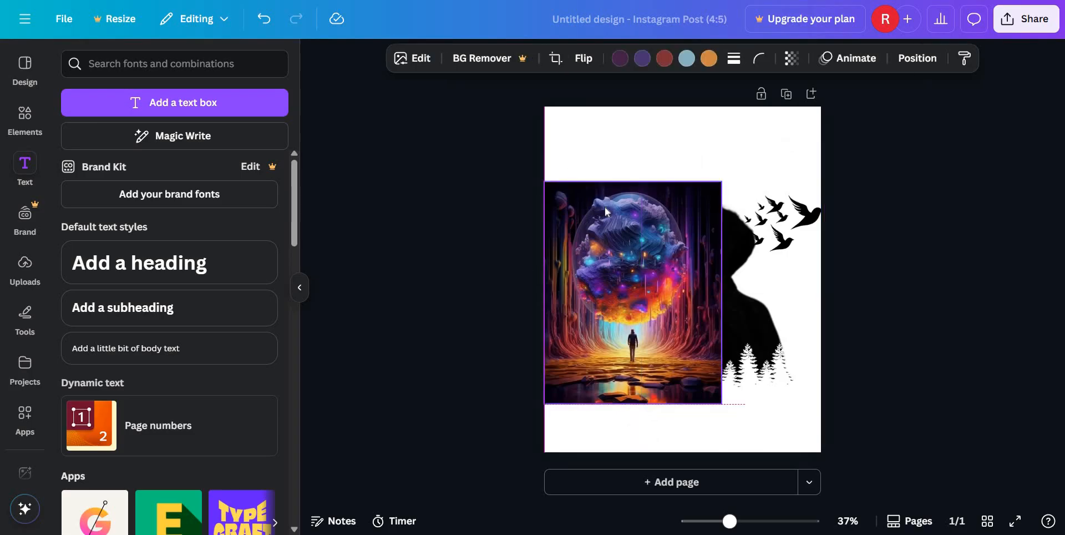
{"action": "left_click_drag", "start_coordinate": [605, 207], "coordinate": [622, 125]}
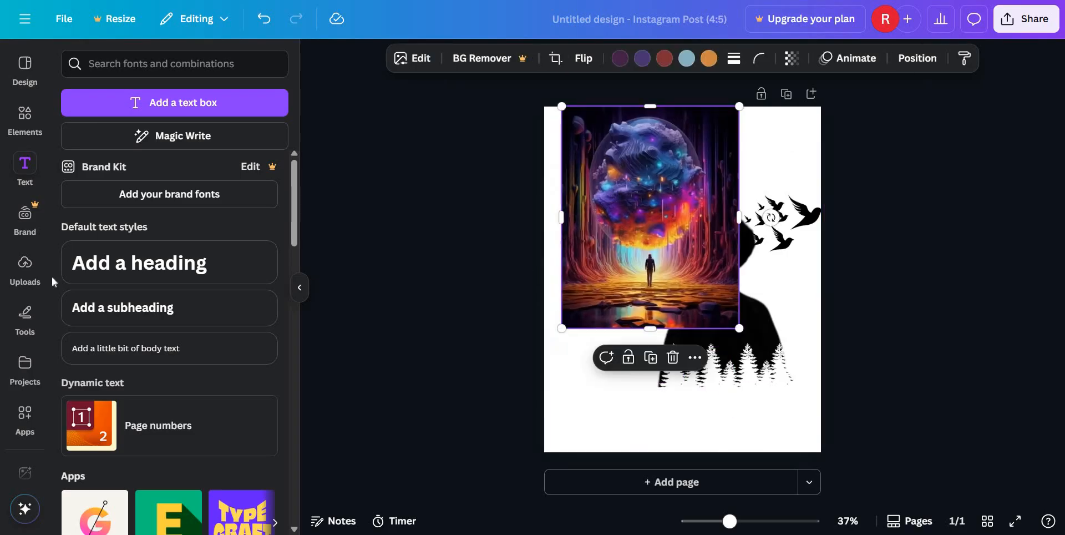
Search the apps for Blend Image and open it, moving the silhouette image lower on the page, clear of the artwork.
{"action": "left_click", "coordinate": [23, 423]}
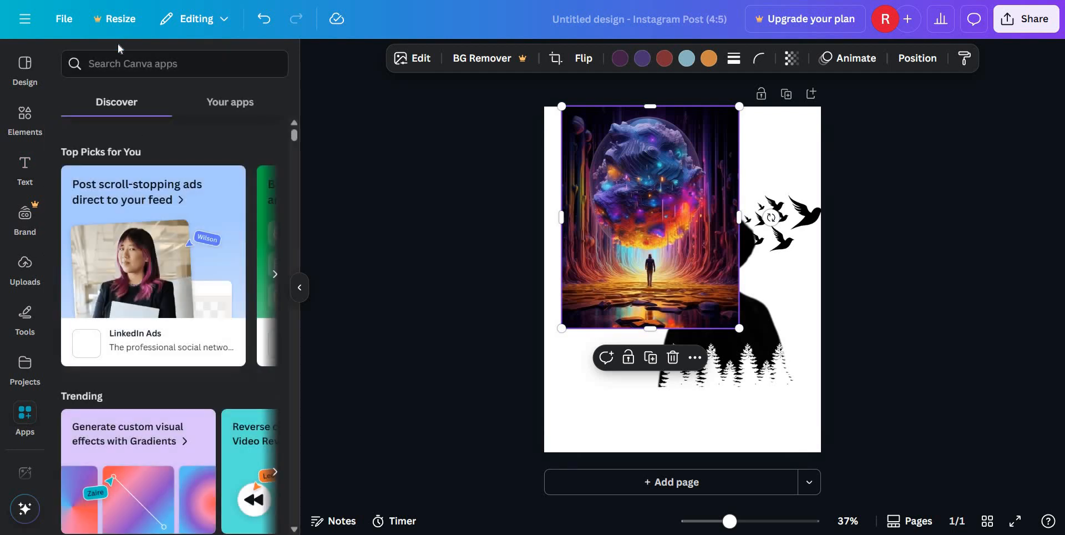
{"action": "left_click", "coordinate": [116, 62]}
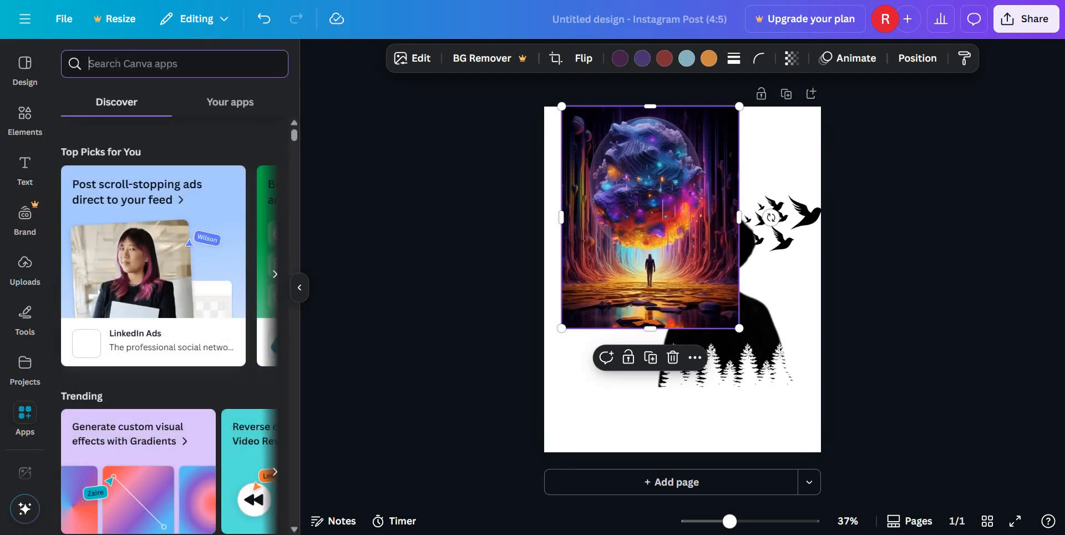
{"action": "type", "text": "b"}
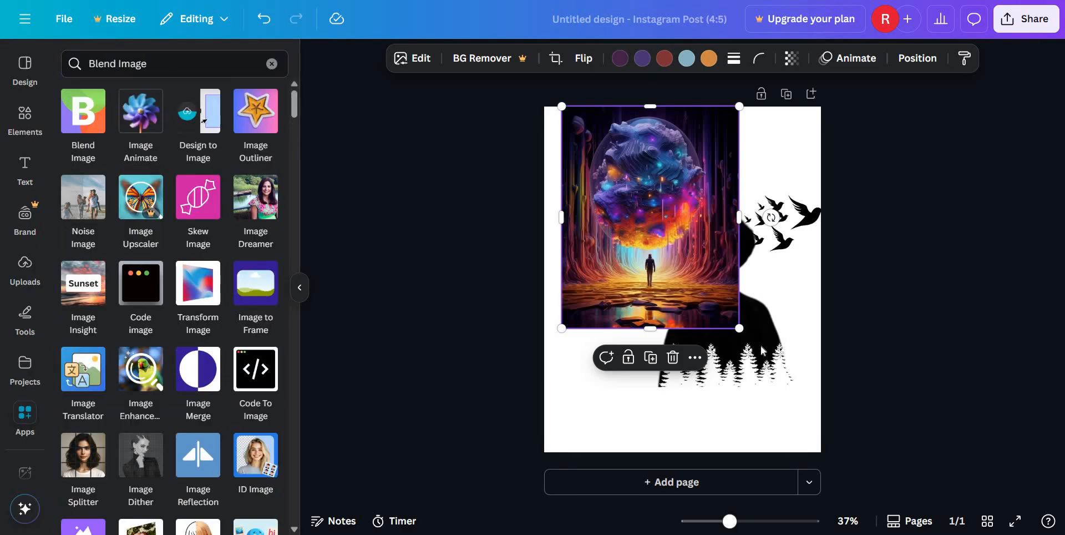
{"action": "left_click_drag", "start_coordinate": [655, 382], "coordinate": [656, 447]}
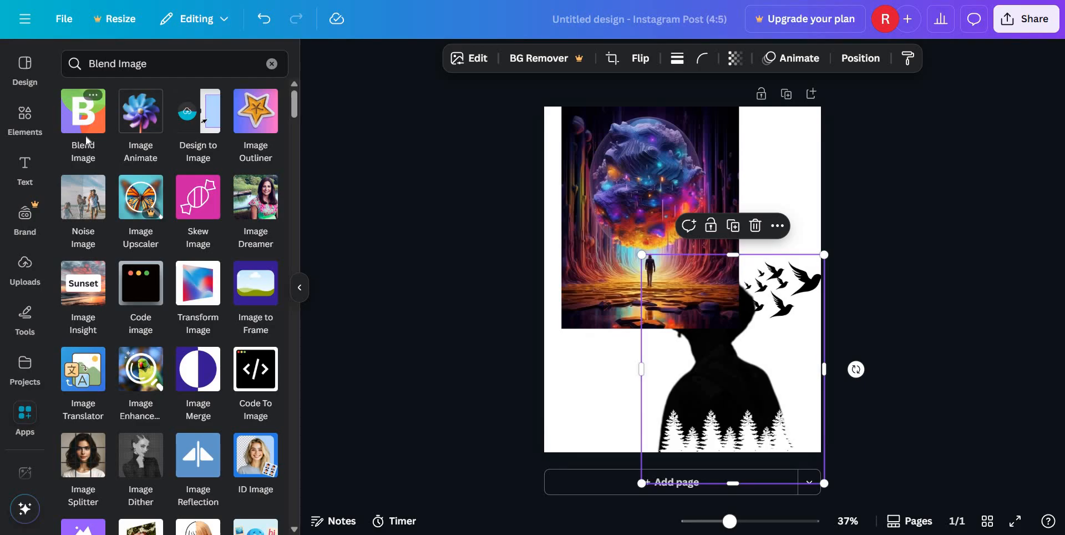
{"action": "left_click", "coordinate": [88, 125]}
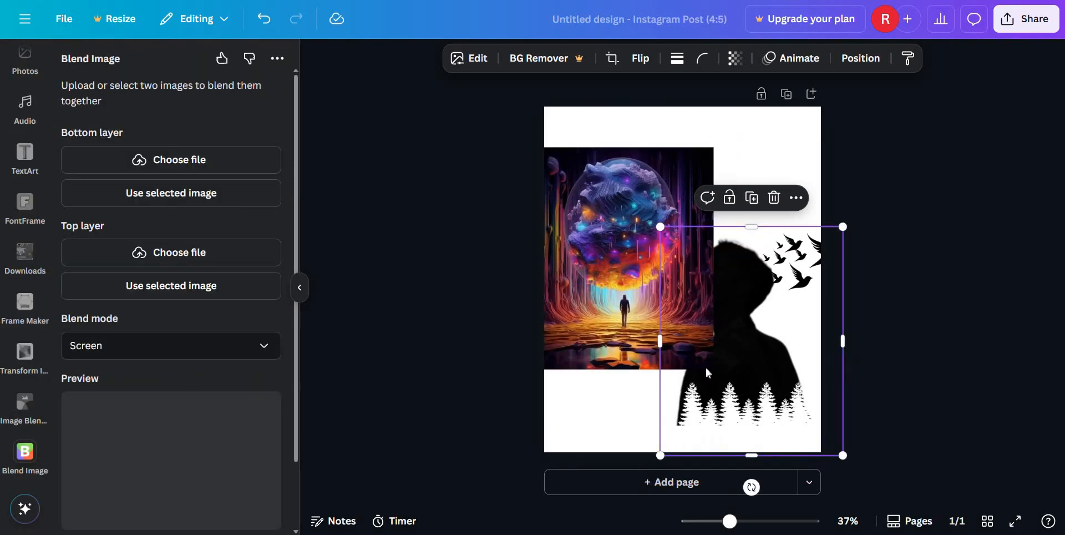
Assign the silhouette image as the blend's top layer and the cosmic artwork as its bottom layer.
{"action": "left_click", "coordinate": [150, 295]}
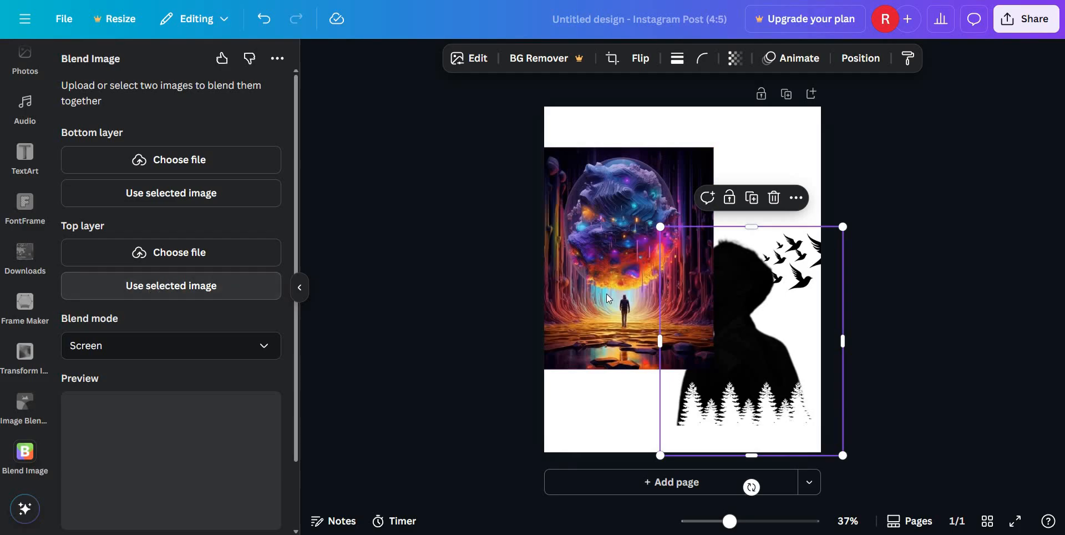
{"action": "double_click", "coordinate": [576, 288]}
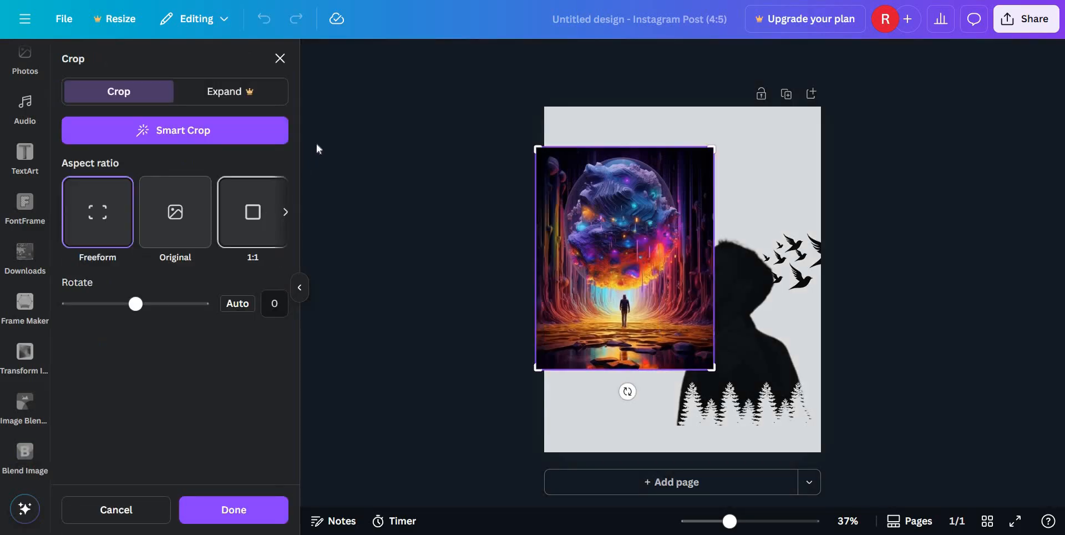
{"action": "key", "text": "Escape"}
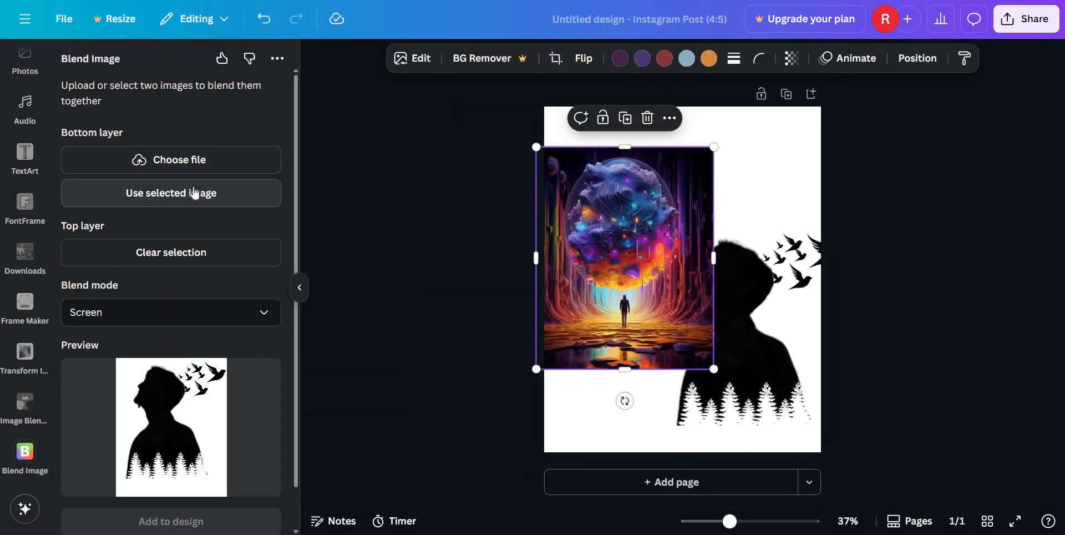
{"action": "left_click", "coordinate": [202, 201]}
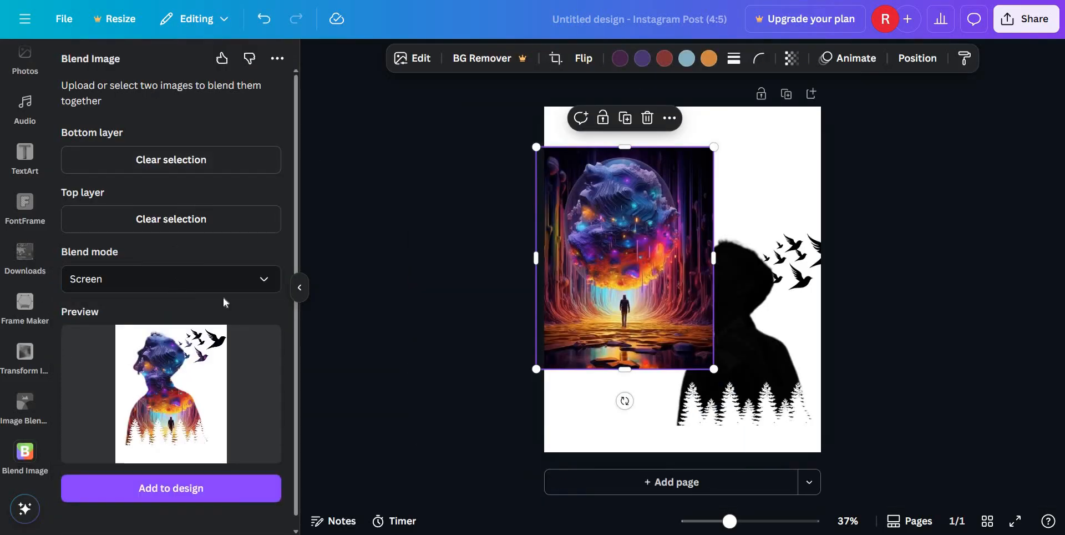
Keep the blend mode at Screen and add the blended image to the design.
{"action": "left_click", "coordinate": [271, 280]}
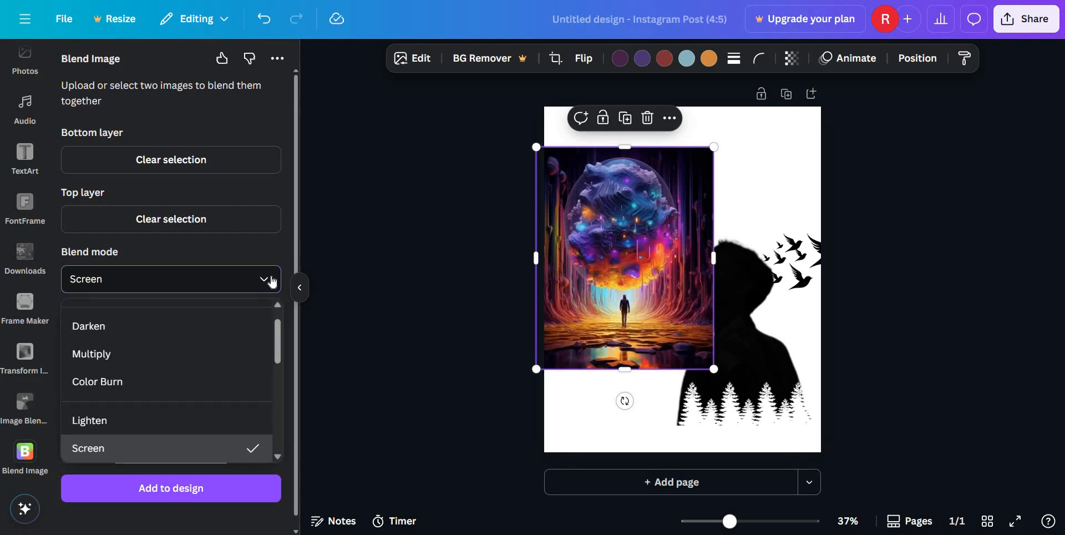
{"action": "left_click", "coordinate": [269, 242]}
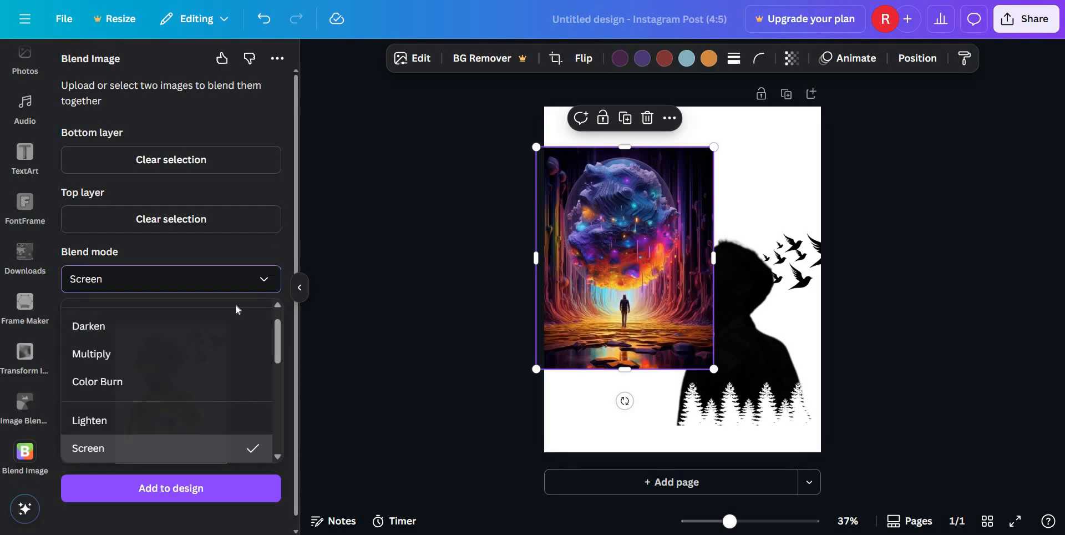
{"action": "left_click", "coordinate": [154, 488]}
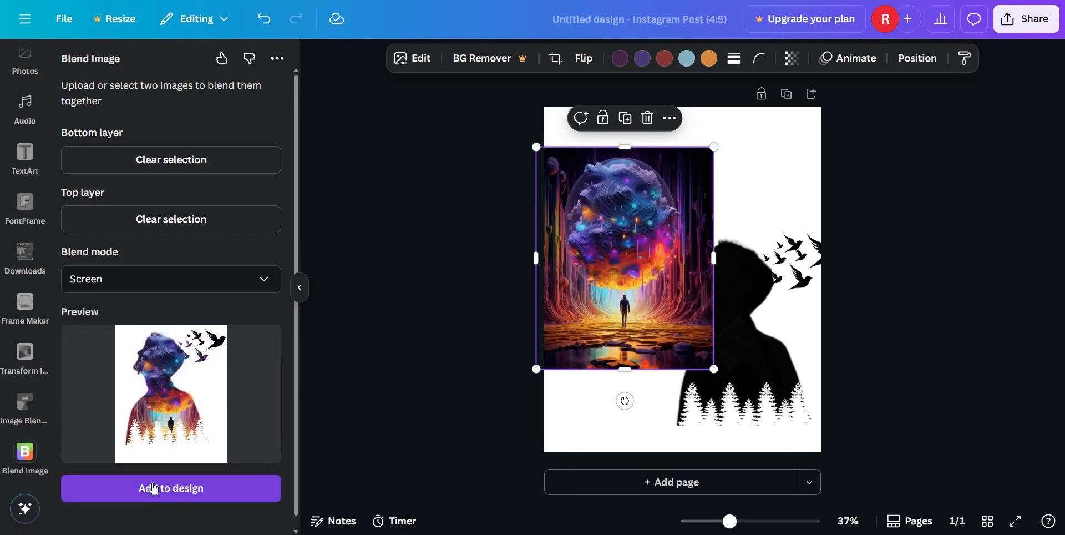
{"action": "left_click", "coordinate": [153, 489]}
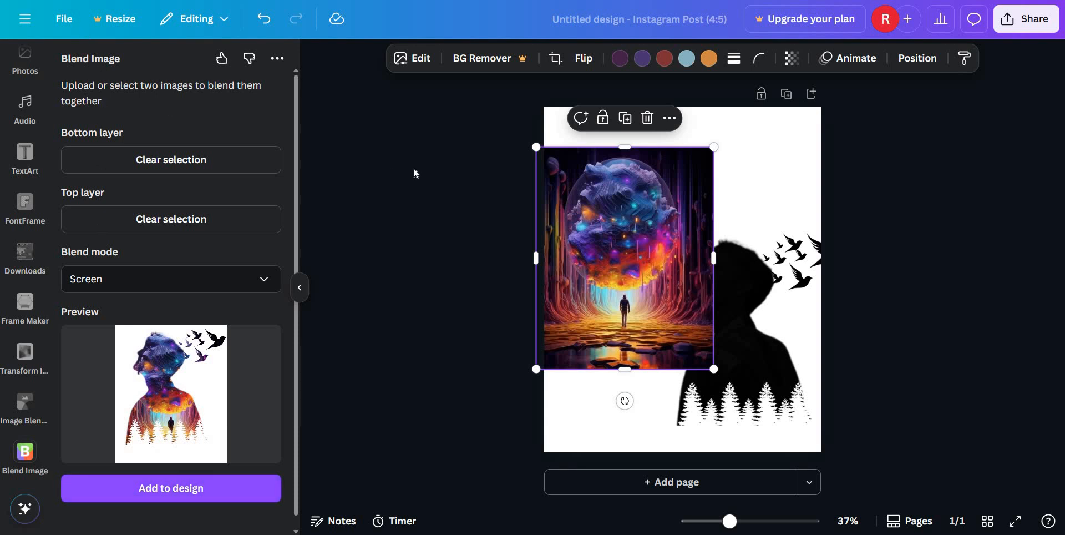
Enlarge the blended image proportionally and center it horizontally on the page, covering the two source images.
{"action": "left_click", "coordinate": [656, 176]}
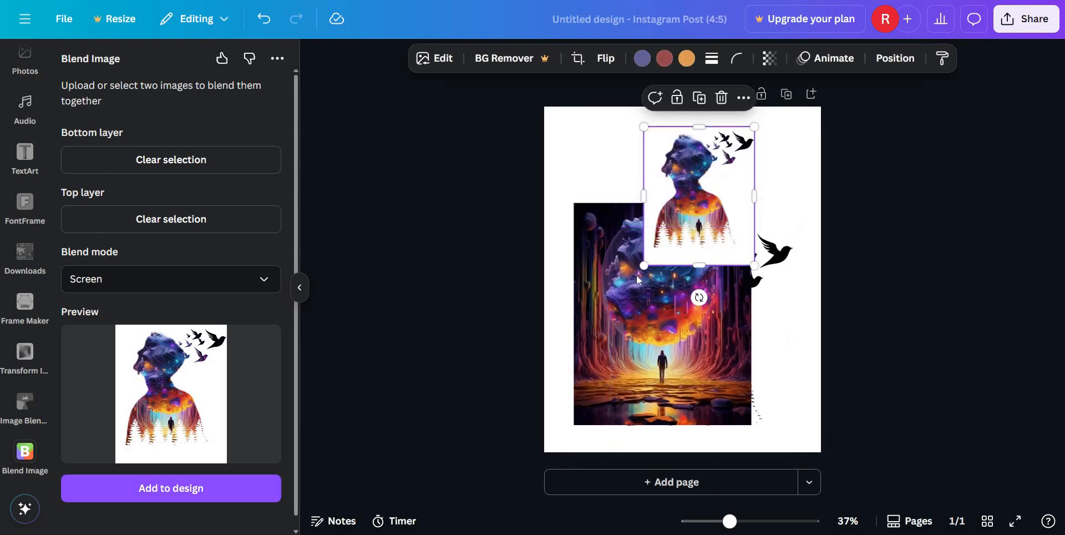
{"action": "left_click_drag", "start_coordinate": [644, 265], "coordinate": [524, 415]}
{"action": "left_click_drag", "start_coordinate": [637, 326], "coordinate": [683, 358]}
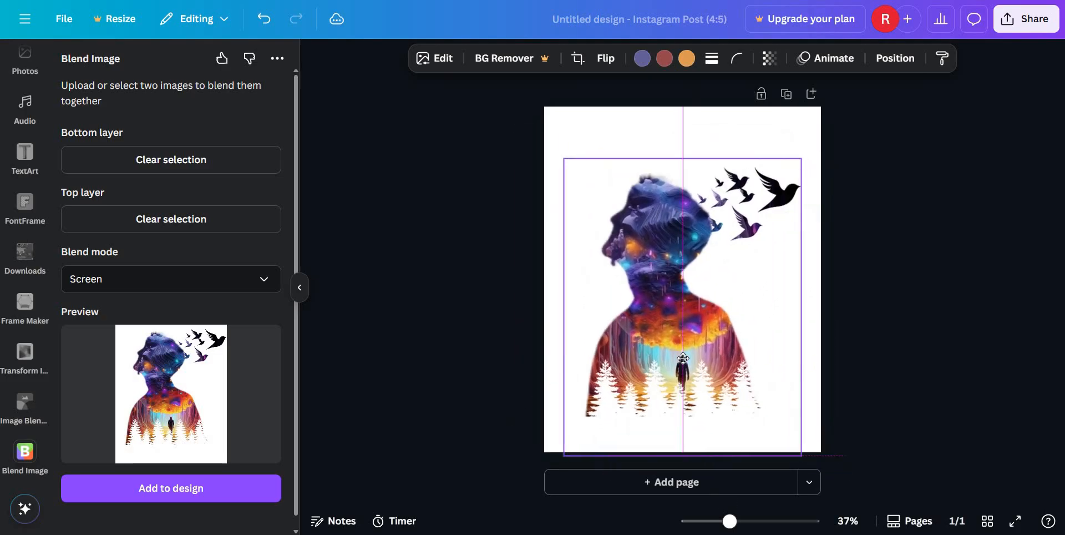
Enlarge the blended silhouette further so it nearly fills the page, and recenter it horizontally with its lower edge at the page's lower edge.
{"action": "double_click", "coordinate": [682, 358]}
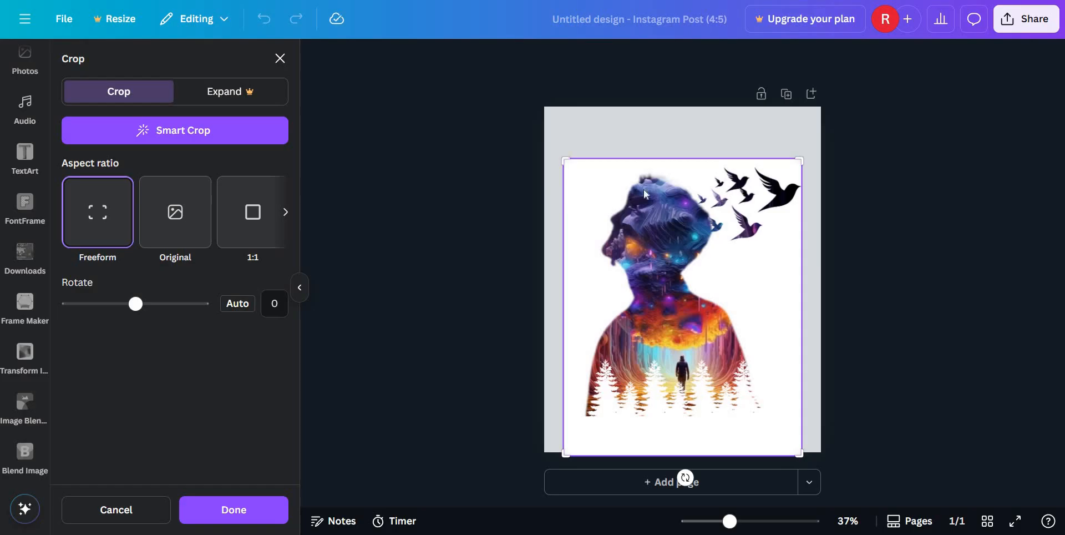
{"action": "left_click", "coordinate": [840, 178]}
{"action": "left_click", "coordinate": [729, 174]}
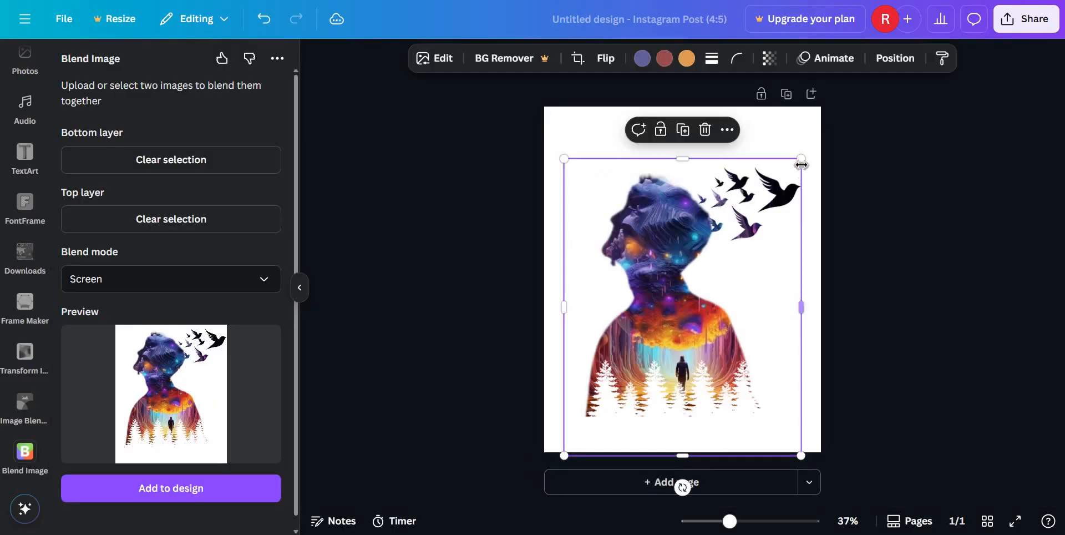
{"action": "left_click_drag", "start_coordinate": [800, 160], "coordinate": [829, 123]}
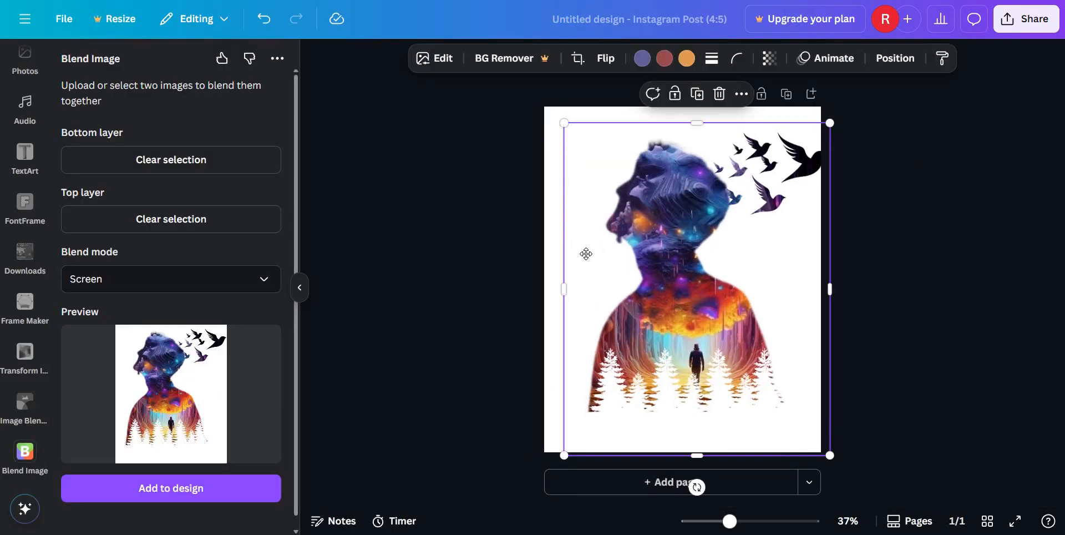
{"action": "mouse_move", "coordinate": [586, 253]}
{"action": "left_mouse_down"}
{"action": "mouse_move", "coordinate": [577, 232]}
{"action": "mouse_move", "coordinate": [580, 243]}
{"action": "left_mouse_up"}
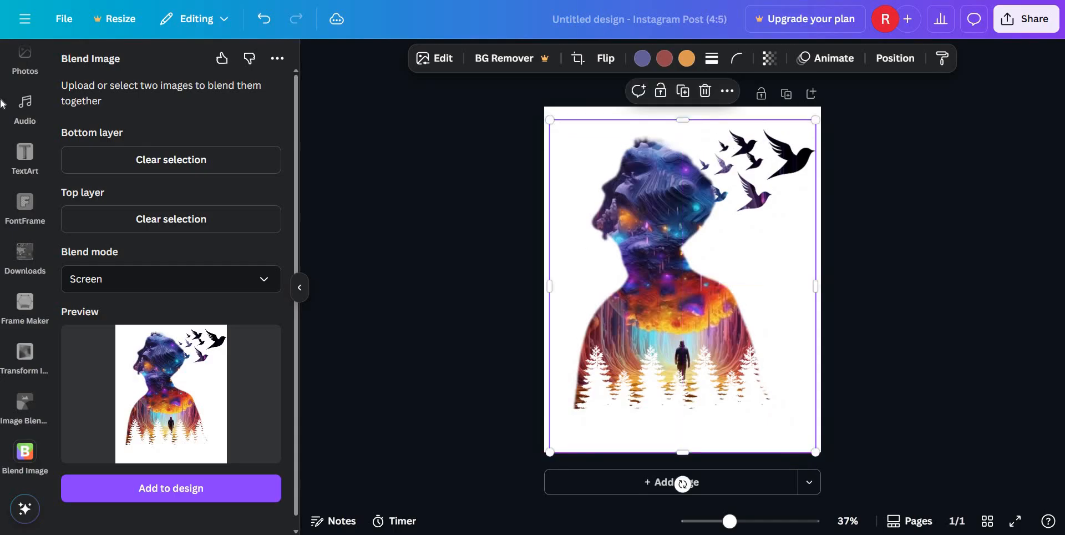